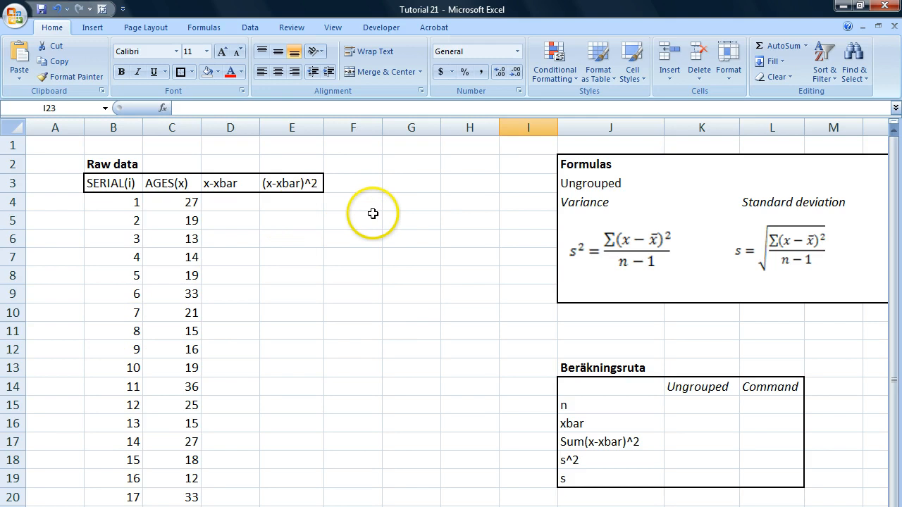
{"action": "left_click", "coordinate": [370, 224]}
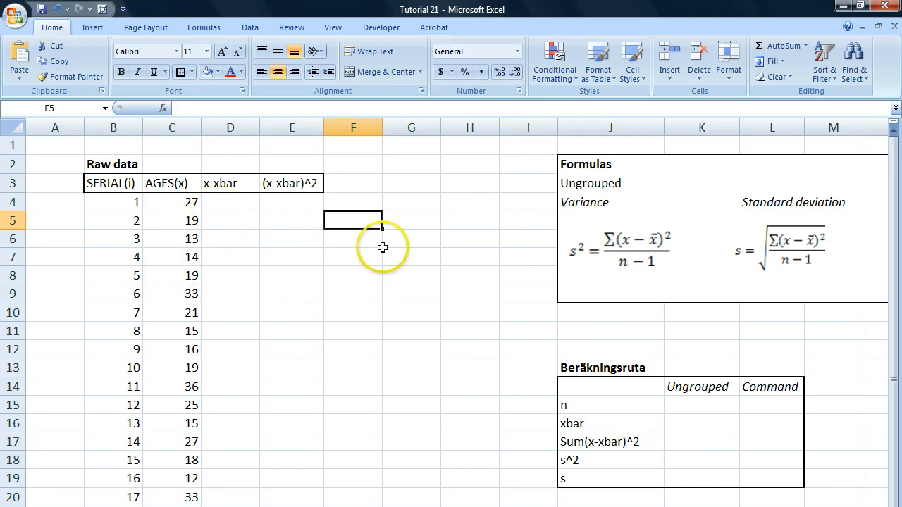
{"action": "left_click", "coordinate": [407, 254]}
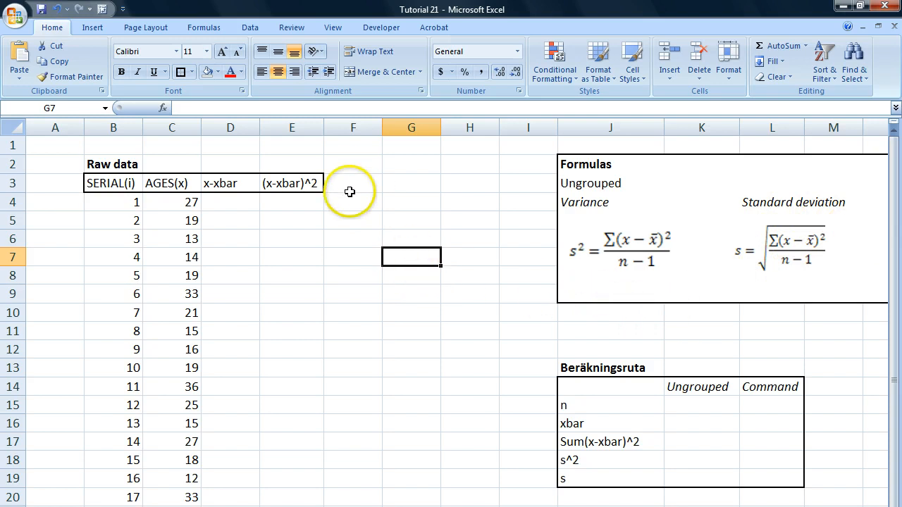
{"action": "left_click", "coordinate": [251, 207]}
{"action": "left_click", "coordinate": [468, 342]}
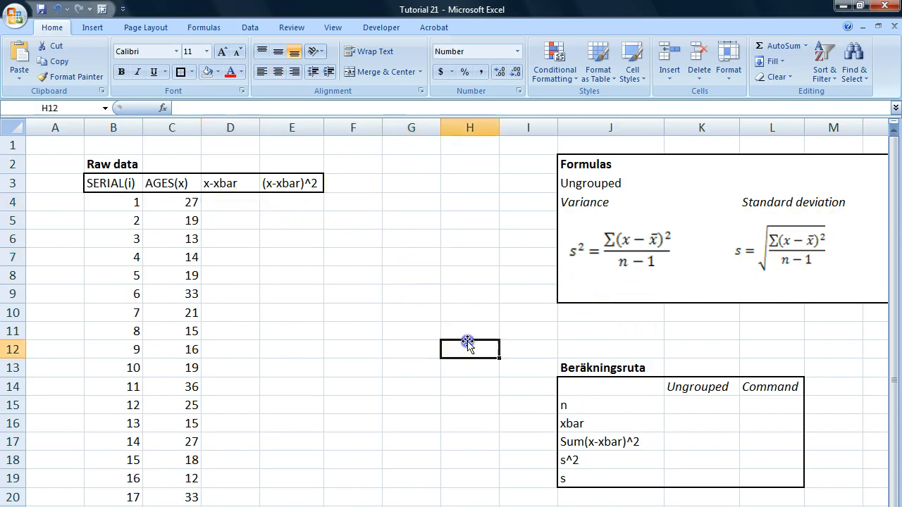
Calculate n in the Ungrouped column (K15) by counting the ages with =COUNT(C4:C28).
{"action": "scroll", "coordinate": [642, 395], "scroll_direction": "down", "scroll_amount": 1}
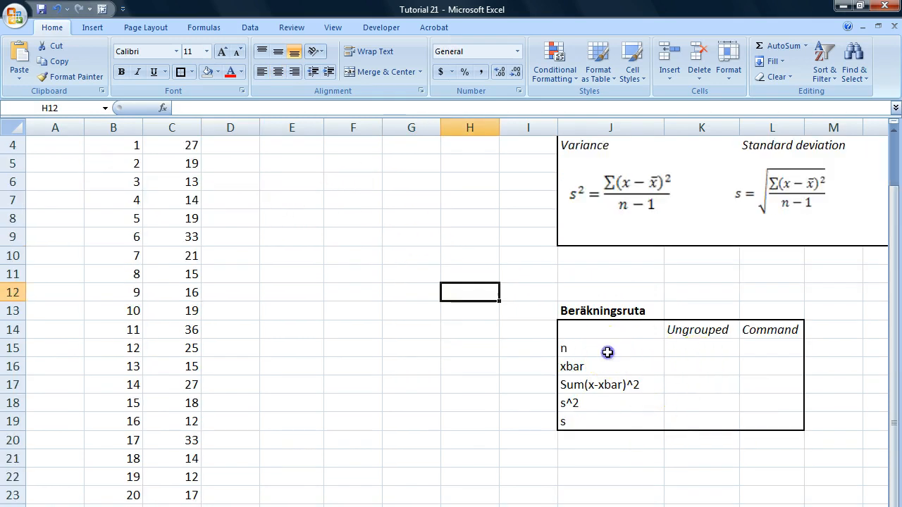
{"action": "left_click", "coordinate": [691, 350]}
{"action": "scroll", "coordinate": [492, 419], "scroll_direction": "up", "scroll_amount": 1}
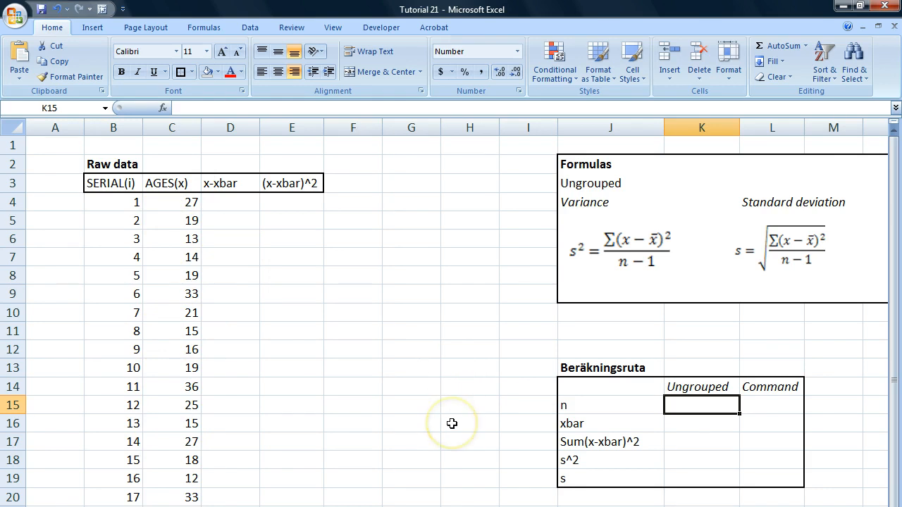
{"action": "type", "text": "=COUN"}
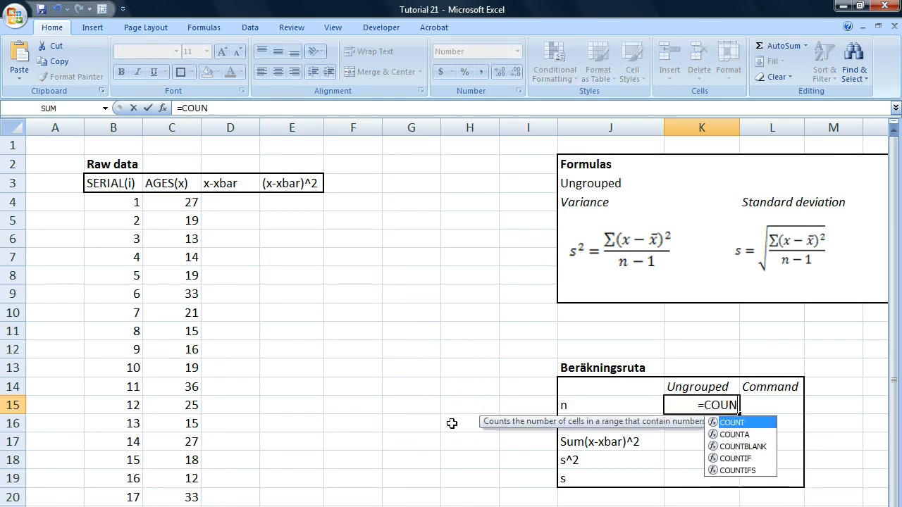
{"action": "type", "text": "T("}
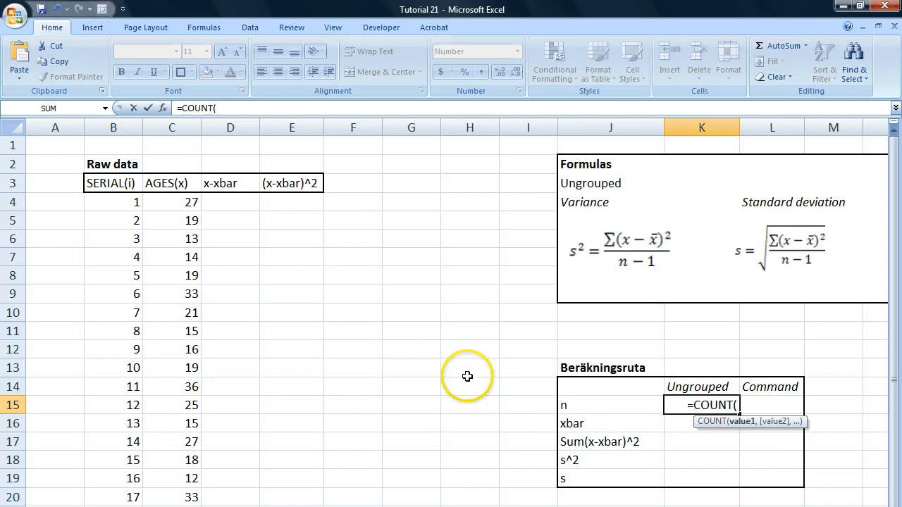
{"action": "left_click_drag", "start_coordinate": [193, 206], "coordinate": [193, 505]}
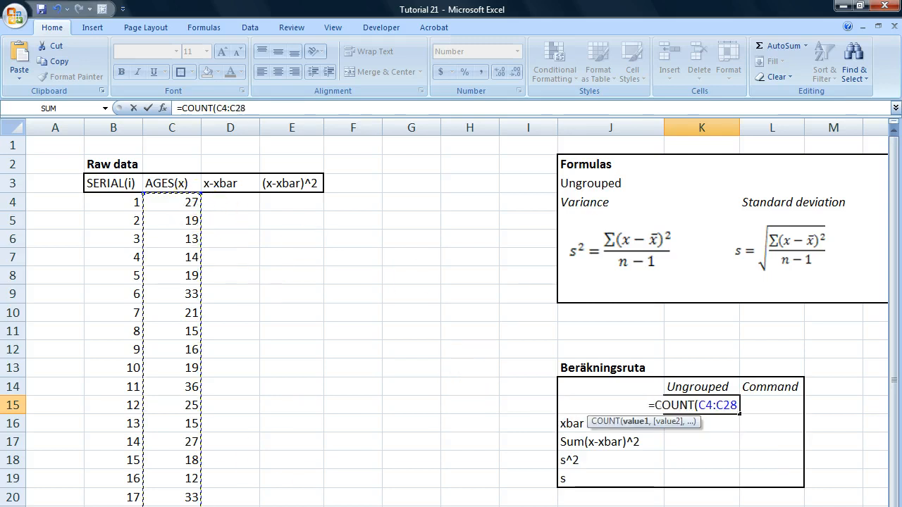
{"action": "scroll", "coordinate": [268, 451], "scroll_direction": "down", "scroll_amount": 5}
{"action": "scroll", "coordinate": [175, 342], "scroll_direction": "up", "scroll_amount": 1}
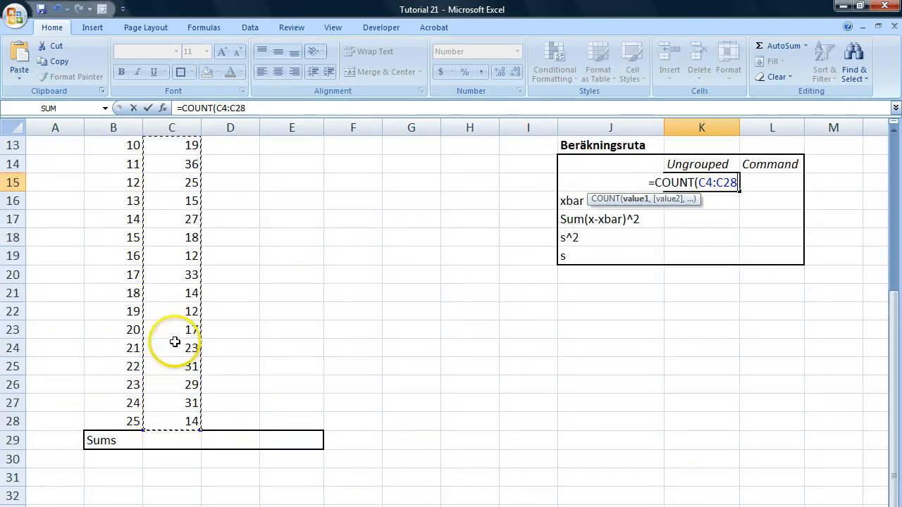
{"action": "scroll", "coordinate": [183, 282], "scroll_direction": "up", "scroll_amount": 4}
{"action": "scroll", "coordinate": [211, 372], "scroll_direction": "down", "scroll_amount": 4}
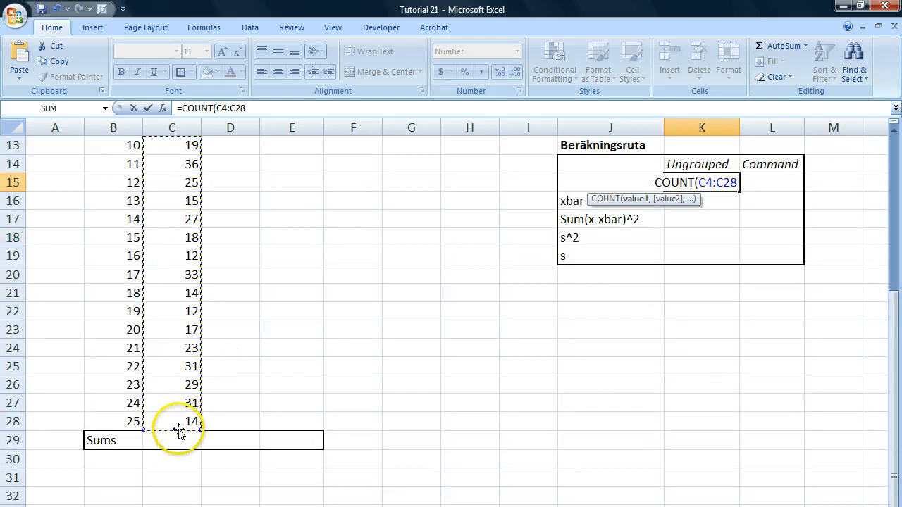
{"action": "scroll", "coordinate": [141, 406], "scroll_direction": "up", "scroll_amount": 4}
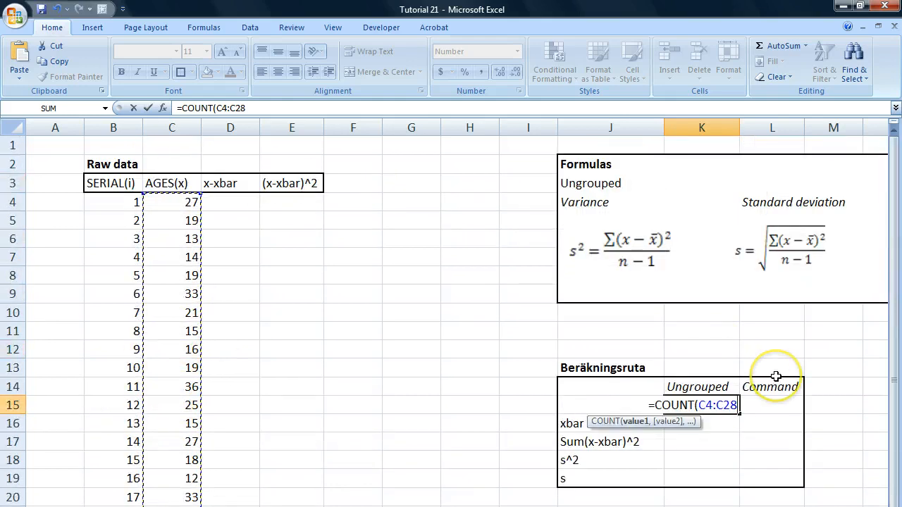
{"action": "type", "text": ")"}
{"action": "key", "text": "Return"}
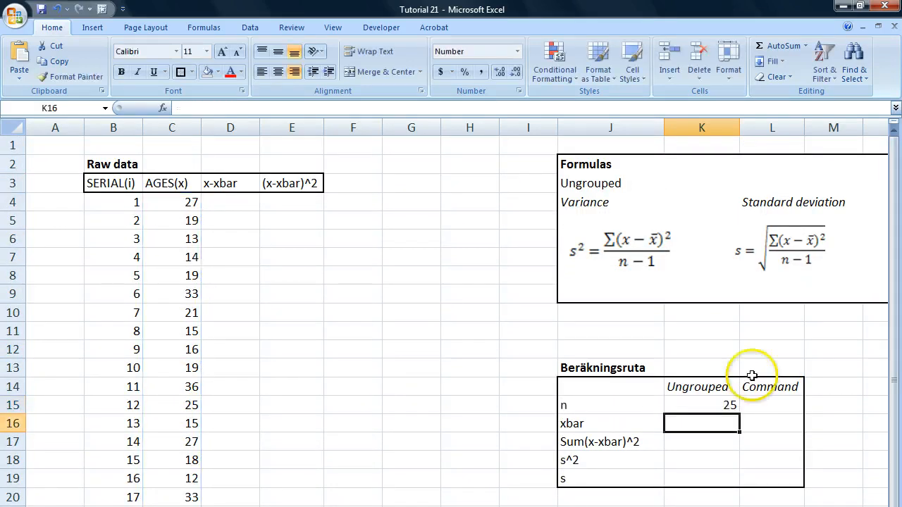
{"action": "left_click", "coordinate": [725, 407]}
{"action": "scroll", "coordinate": [765, 369], "scroll_direction": "up", "scroll_amount": 1, "text": "ctrl"}
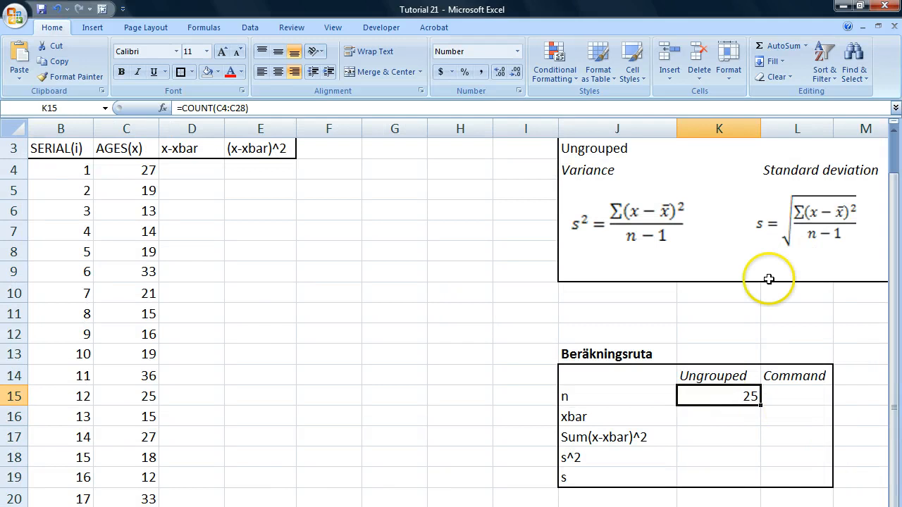
Calculate xbar in the Ungrouped column (K16) as the sum of ages divided by n, using =SUM(C4:C28)/K15.
{"action": "left_click", "coordinate": [624, 417]}
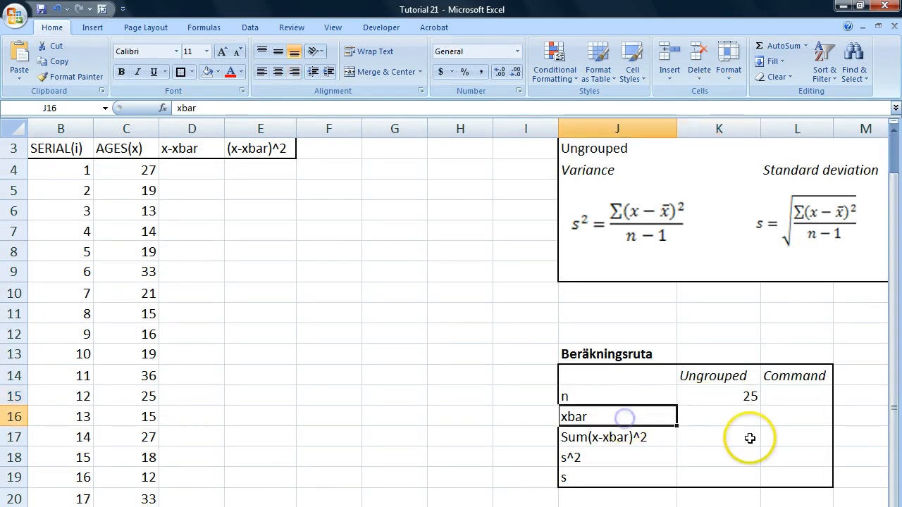
{"action": "left_click", "coordinate": [714, 420]}
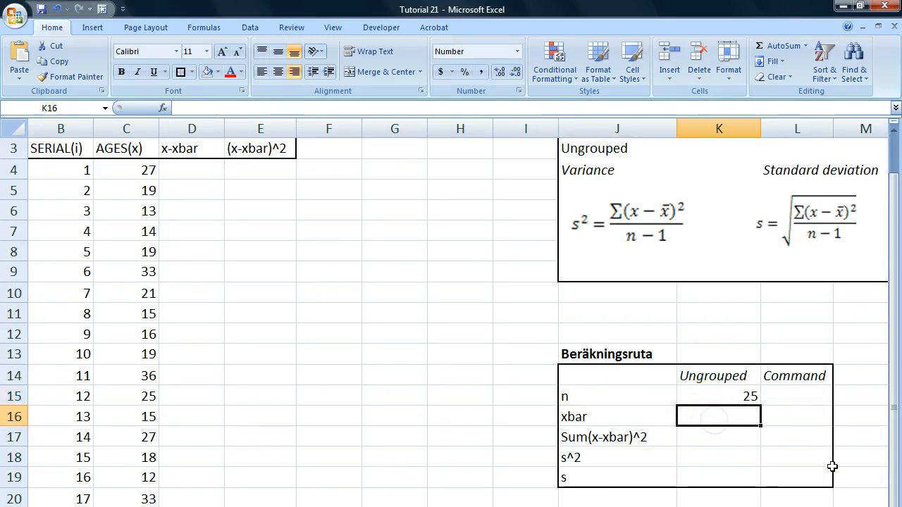
{"action": "type", "text": "=SUM("}
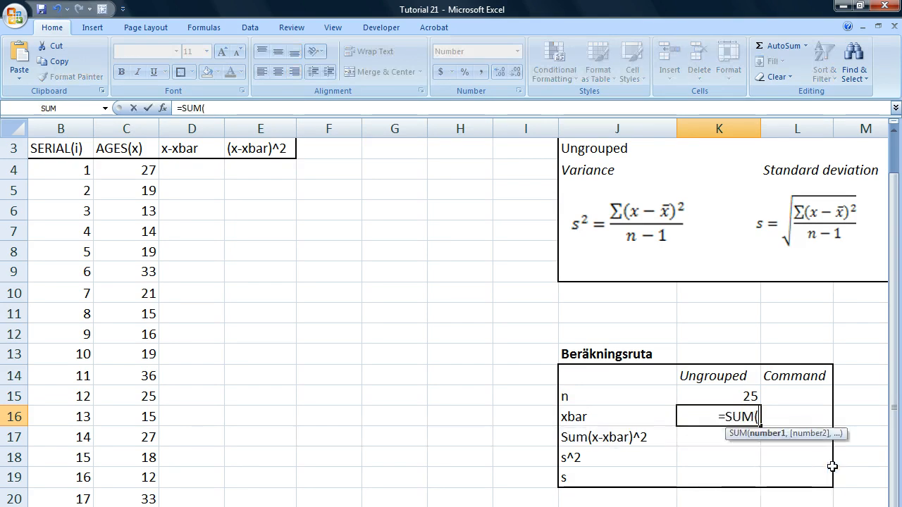
{"action": "left_click_drag", "start_coordinate": [137, 172], "coordinate": [171, 483]}
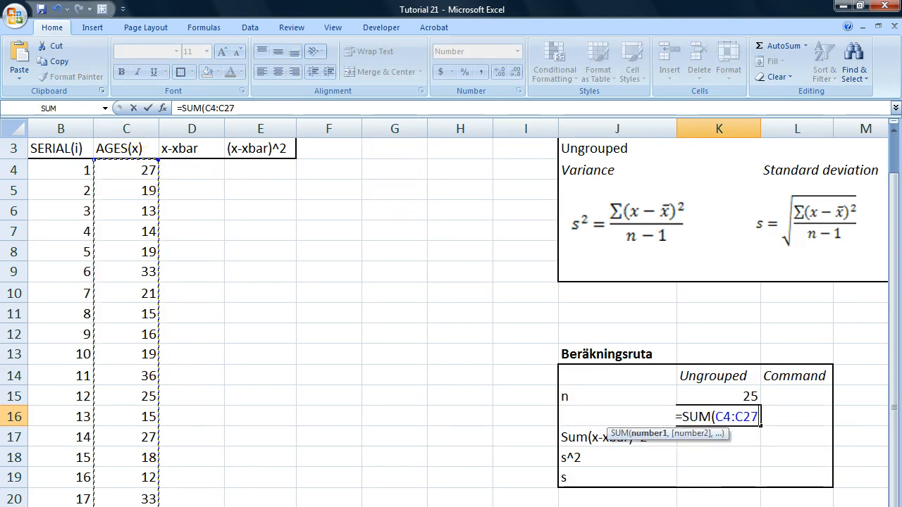
{"action": "scroll", "coordinate": [204, 456], "scroll_direction": "down", "scroll_amount": 4}
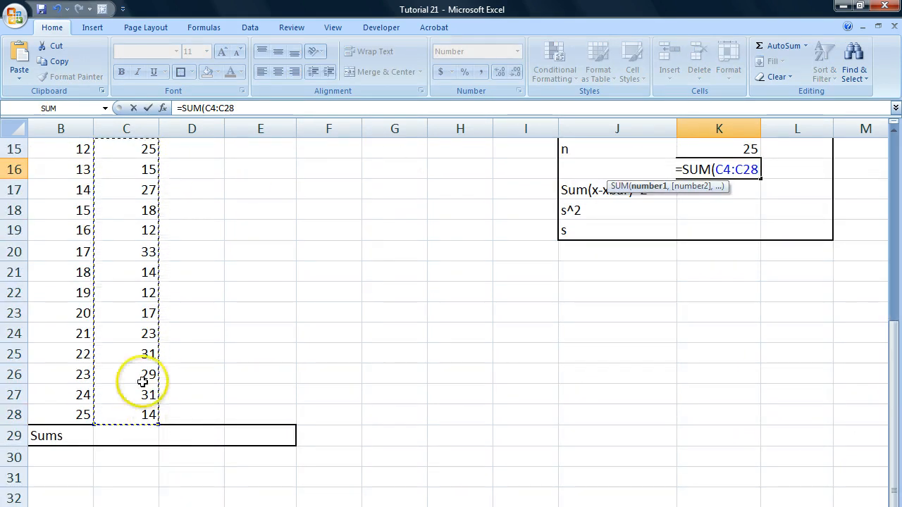
{"action": "scroll", "coordinate": [152, 352], "scroll_direction": "up", "scroll_amount": 2}
{"action": "scroll", "coordinate": [137, 185], "scroll_direction": "up", "scroll_amount": 3}
{"action": "scroll", "coordinate": [754, 386], "scroll_direction": "down", "scroll_amount": 1}
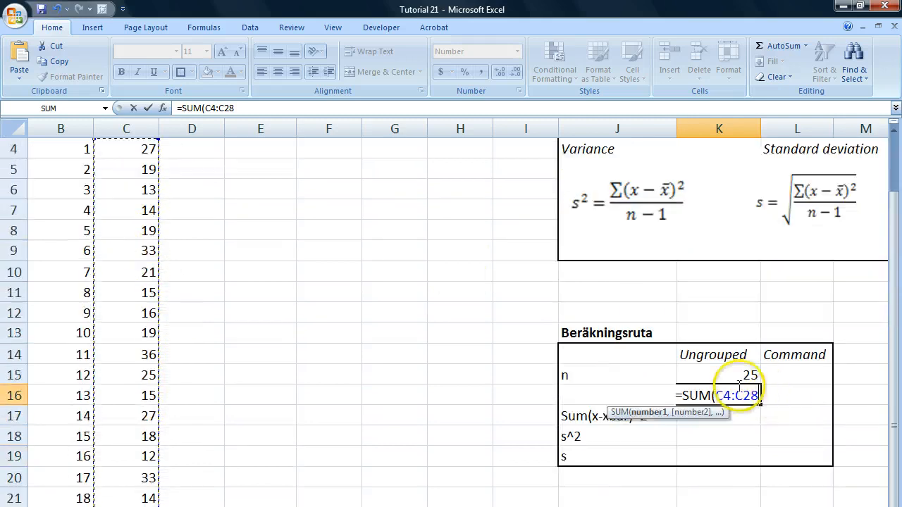
{"action": "type", "text": "("}
{"action": "key", "text": "BackSpace"}
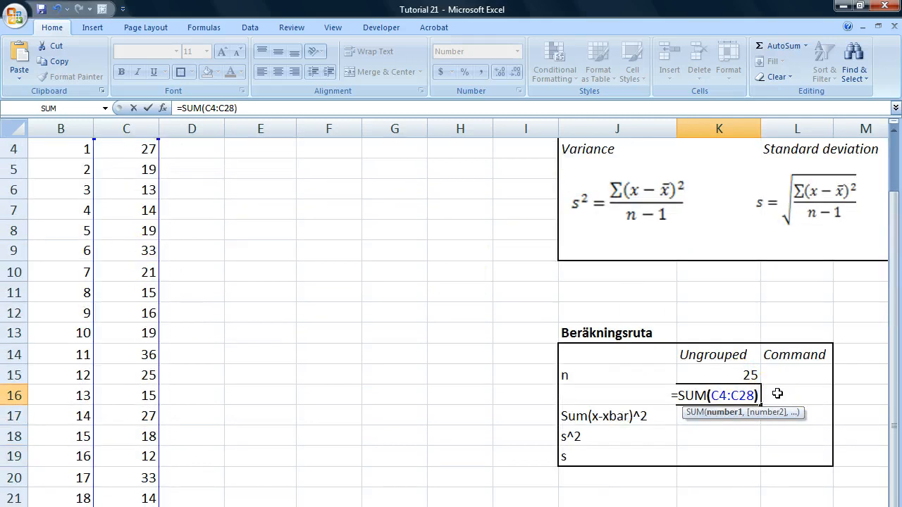
{"action": "type", "text": ")/"}
{"action": "left_click", "coordinate": [732, 378]}
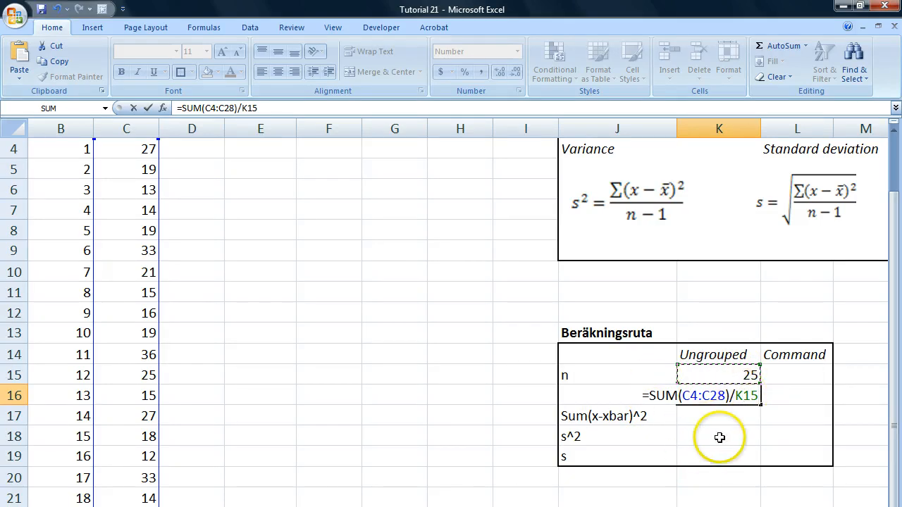
{"action": "key", "text": "Return"}
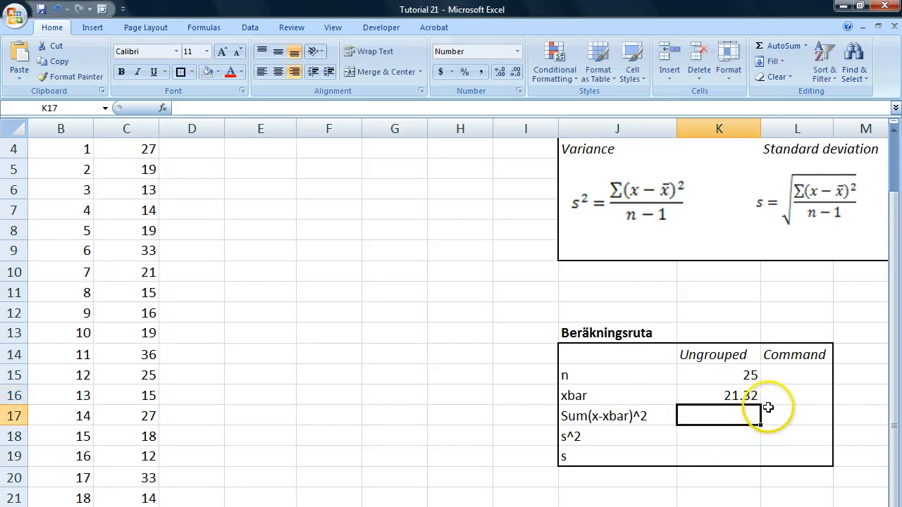
Examine the xbar formula in K16, the variance and standard deviation formulas, and several individual ages in the raw data.
{"action": "left_click", "coordinate": [735, 398]}
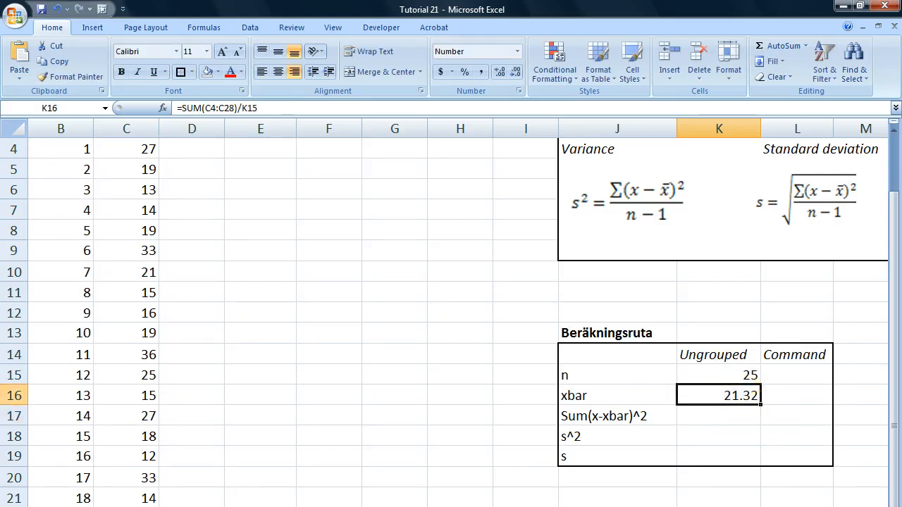
{"action": "scroll", "coordinate": [480, 491], "scroll_direction": "left", "scroll_amount": 1}
{"action": "scroll", "coordinate": [481, 491], "scroll_direction": "up", "scroll_amount": 1}
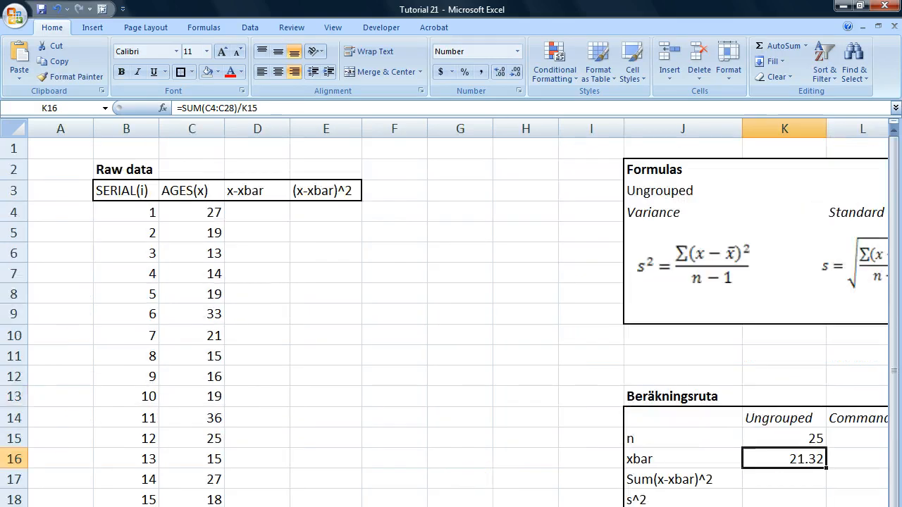
{"action": "scroll", "coordinate": [450, 317], "scroll_direction": "down", "scroll_amount": 1}
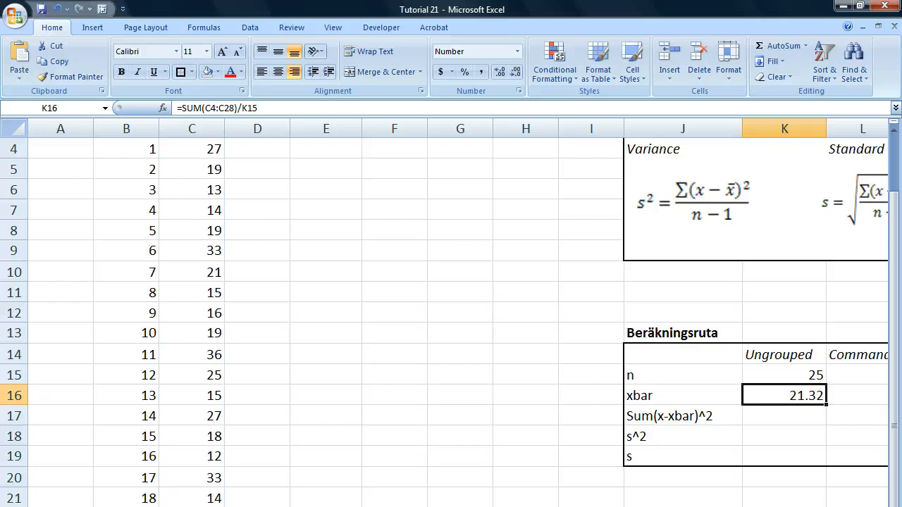
{"action": "scroll", "coordinate": [451, 317], "scroll_direction": "right", "scroll_amount": 2}
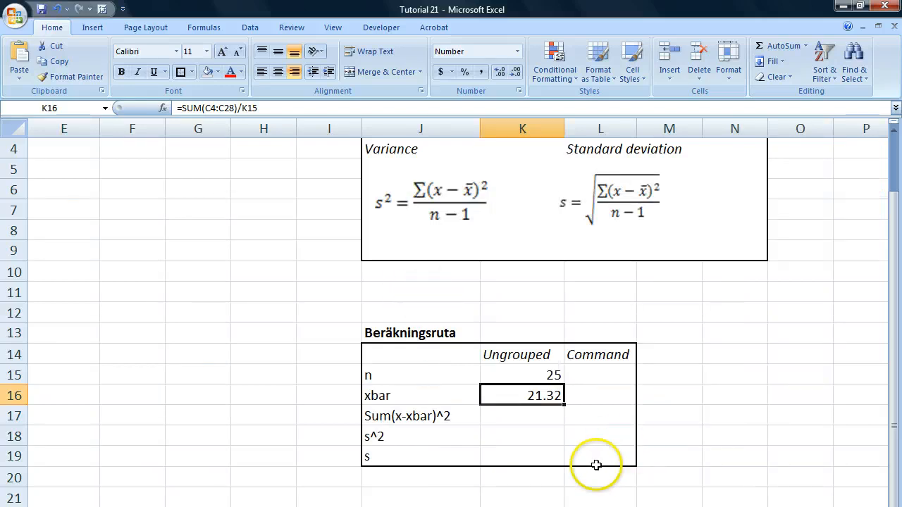
{"action": "scroll", "coordinate": [596, 465], "scroll_direction": "up", "scroll_amount": 1}
{"action": "scroll", "coordinate": [451, 317], "scroll_direction": "left", "scroll_amount": 2}
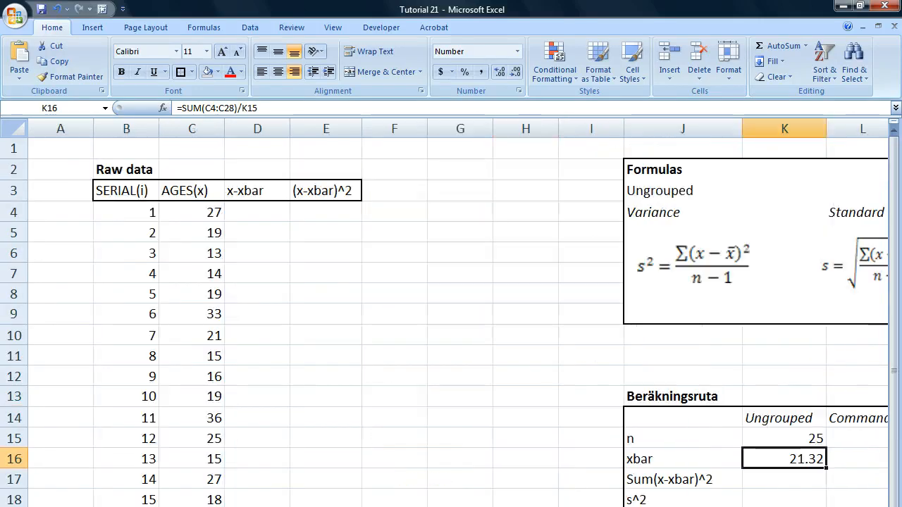
{"action": "left_click", "coordinate": [191, 212]}
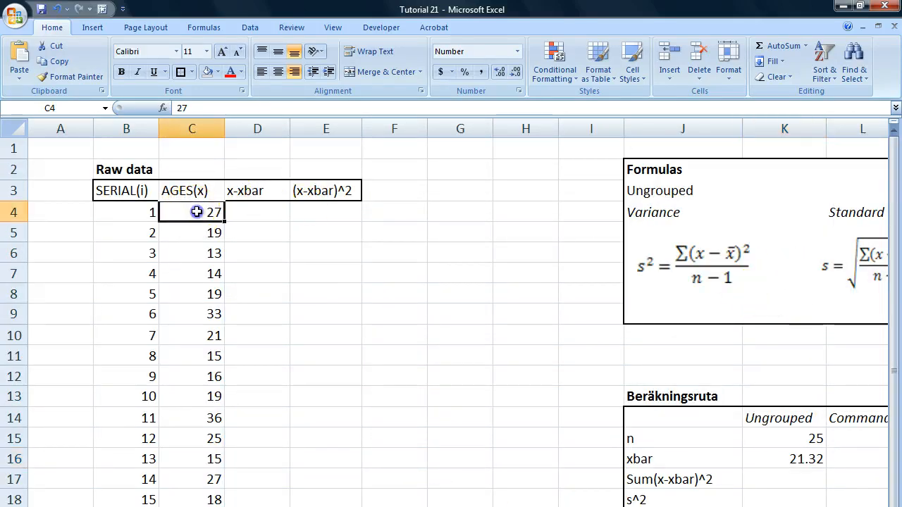
{"action": "left_click", "coordinate": [200, 250]}
{"action": "left_click", "coordinate": [200, 295]}
{"action": "left_click", "coordinate": [197, 359]}
{"action": "left_click", "coordinate": [198, 398]}
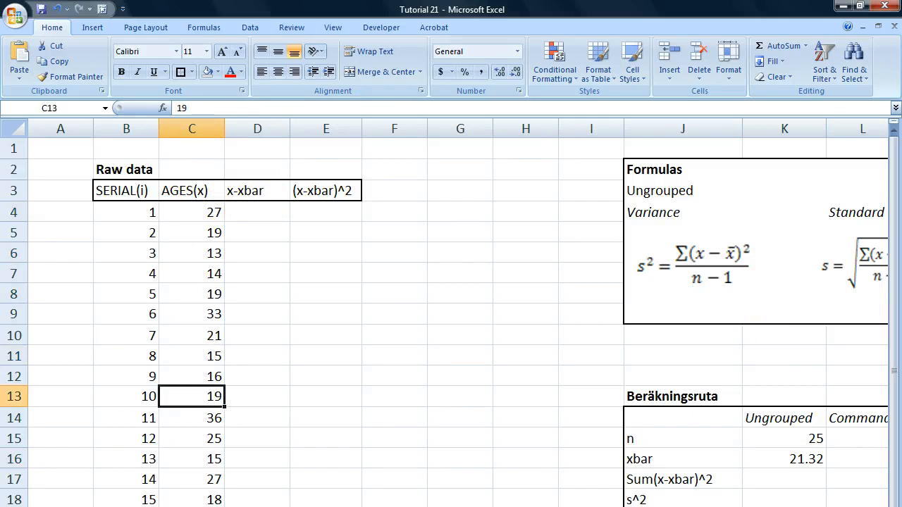
{"action": "scroll", "coordinate": [451, 317], "scroll_direction": "right", "scroll_amount": 2}
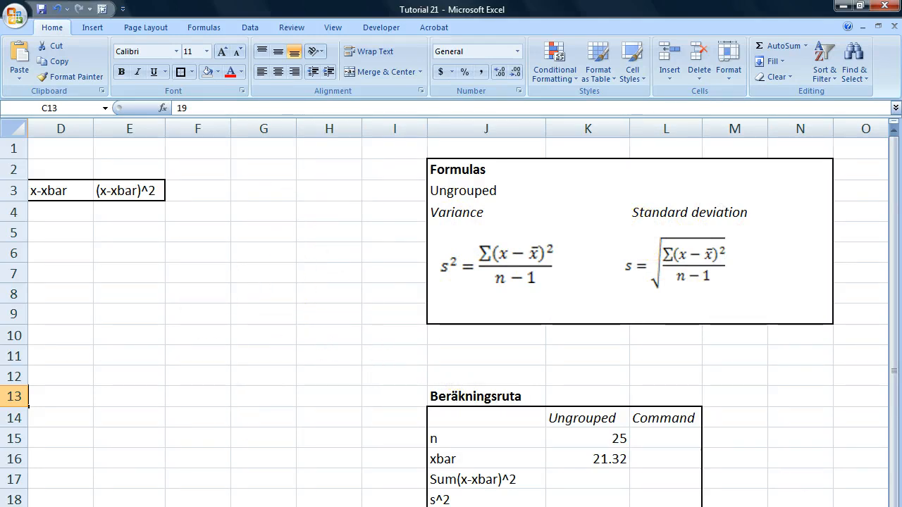
Enter the first deviation from the mean in the x-xbar column (D4) as =C4-K$16, with the row of the mean locked.
{"action": "scroll", "coordinate": [458, 314], "scroll_direction": "left", "scroll_amount": 2}
{"action": "left_click", "coordinate": [217, 213]}
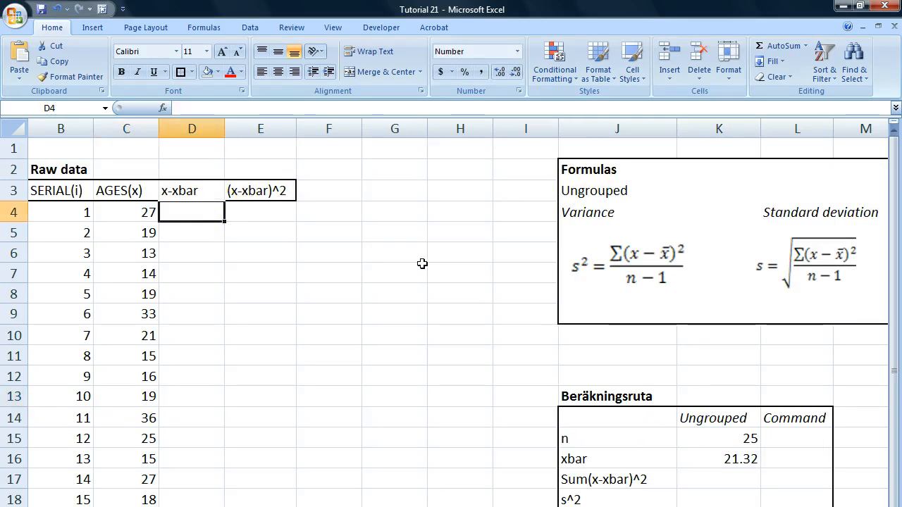
{"action": "type", "text": "=C4"}
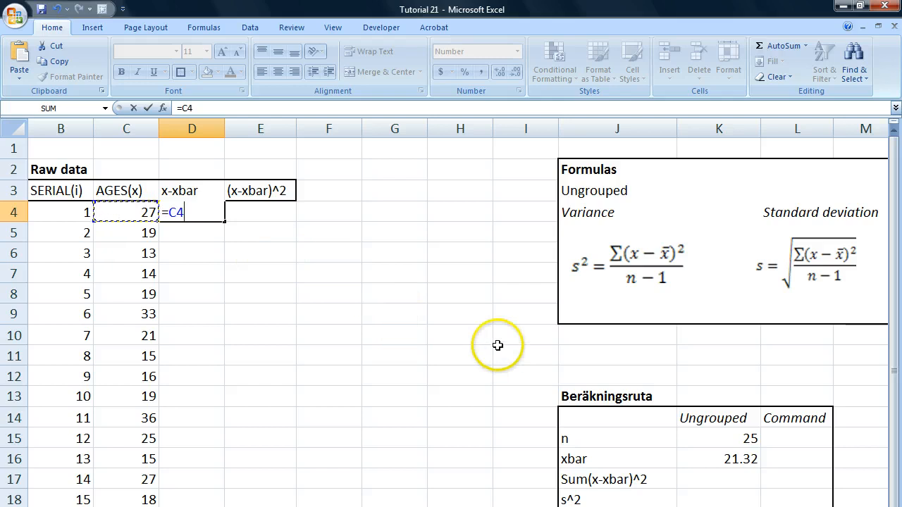
{"action": "type", "text": "-"}
{"action": "left_click", "coordinate": [700, 459]}
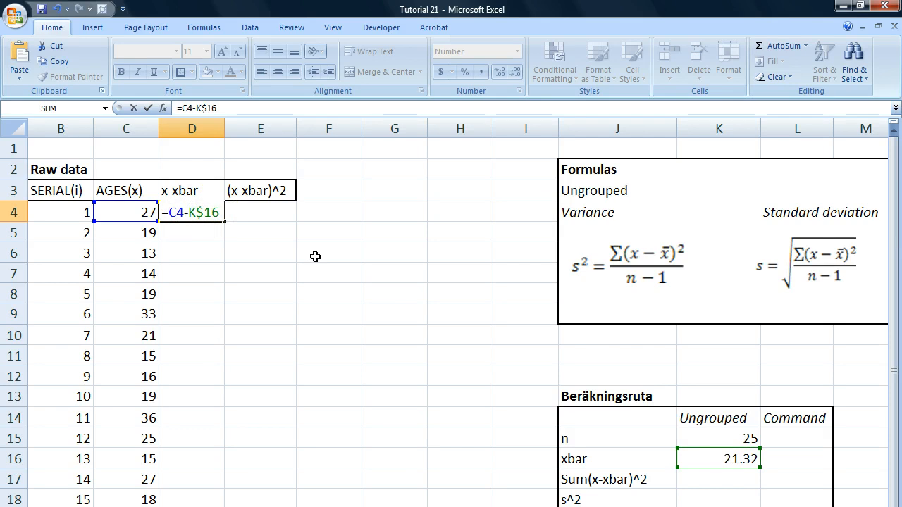
{"action": "key", "text": "Return"}
Fill the D4 deviation formula down the x-xbar column for the remaining ages and check a copied formula in D9.
{"action": "left_click", "coordinate": [202, 211]}
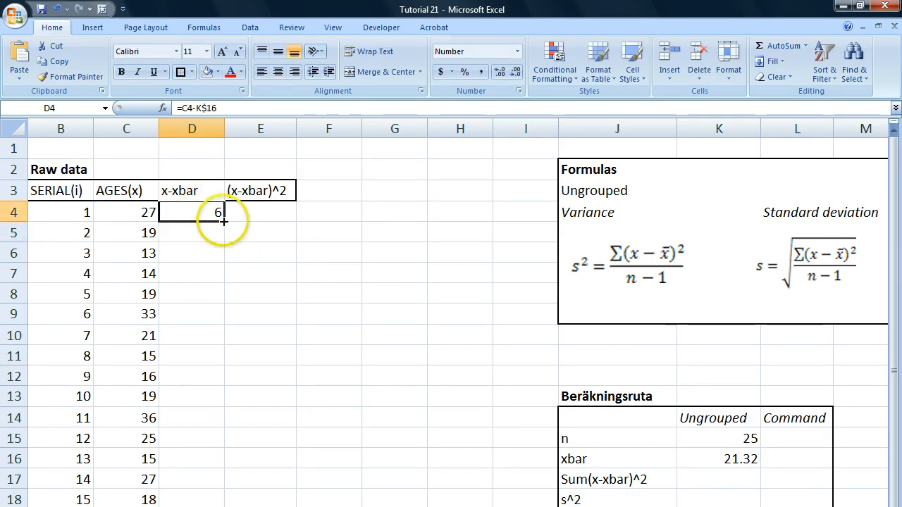
{"action": "left_click_drag", "start_coordinate": [224, 222], "coordinate": [212, 397]}
{"action": "scroll", "coordinate": [245, 404], "scroll_direction": "up", "scroll_amount": 5}
{"action": "left_click", "coordinate": [192, 306]}
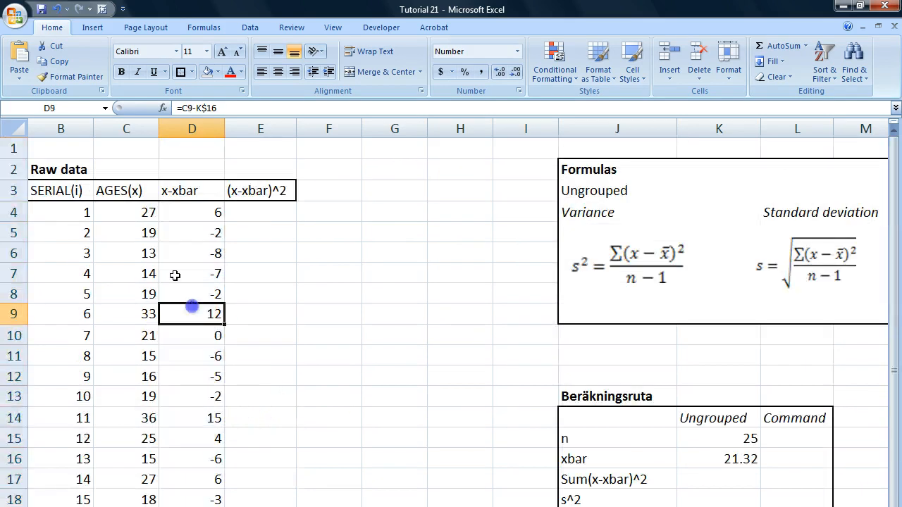
Compare individual ages in the raw data with their deviations in the x-xbar column, including rows 4, 5 and 7.
{"action": "left_click", "coordinate": [174, 275]}
{"action": "left_click", "coordinate": [145, 276]}
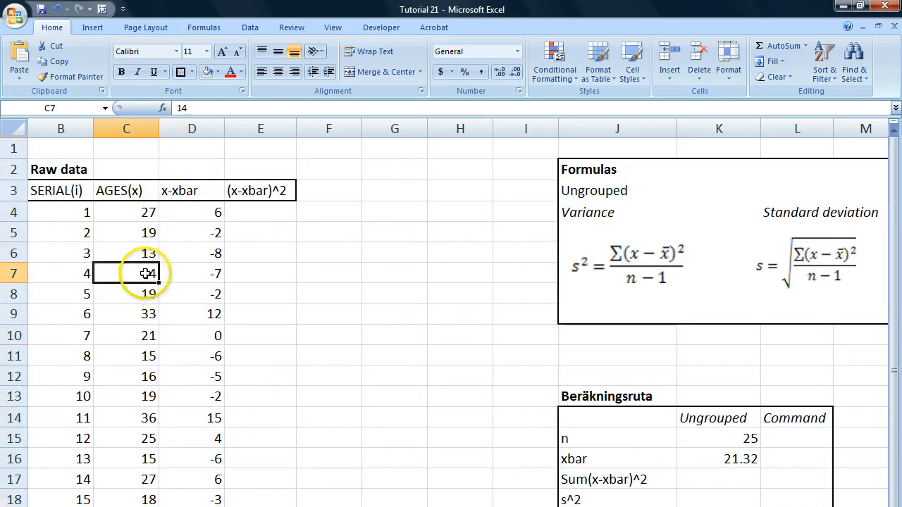
{"action": "left_click", "coordinate": [197, 278]}
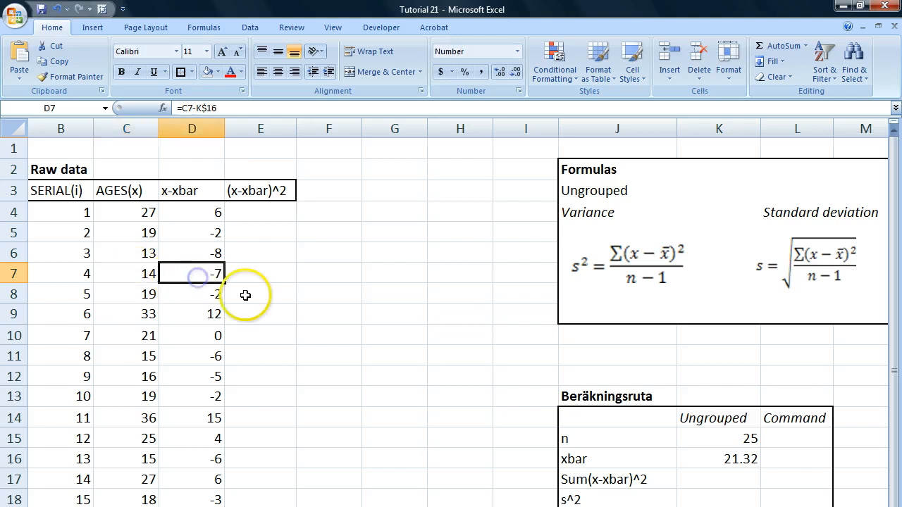
{"action": "left_click", "coordinate": [147, 212]}
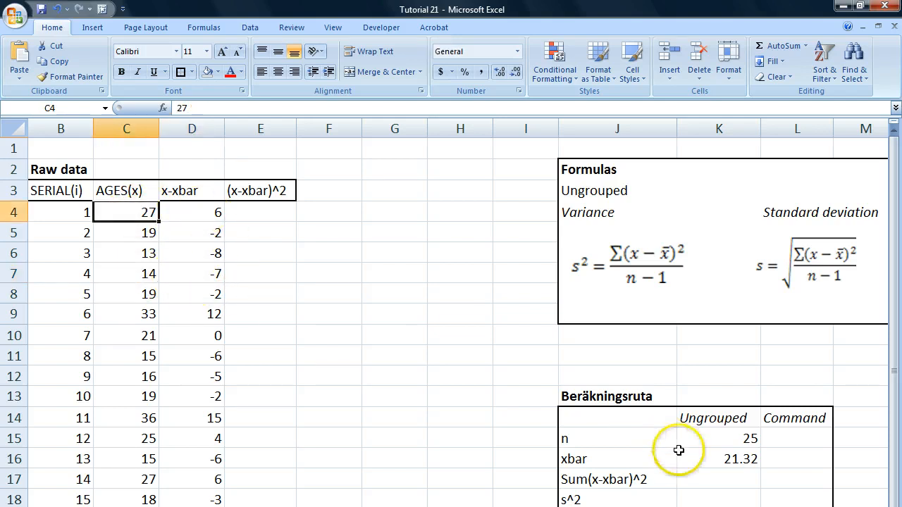
{"action": "left_click", "coordinate": [216, 214]}
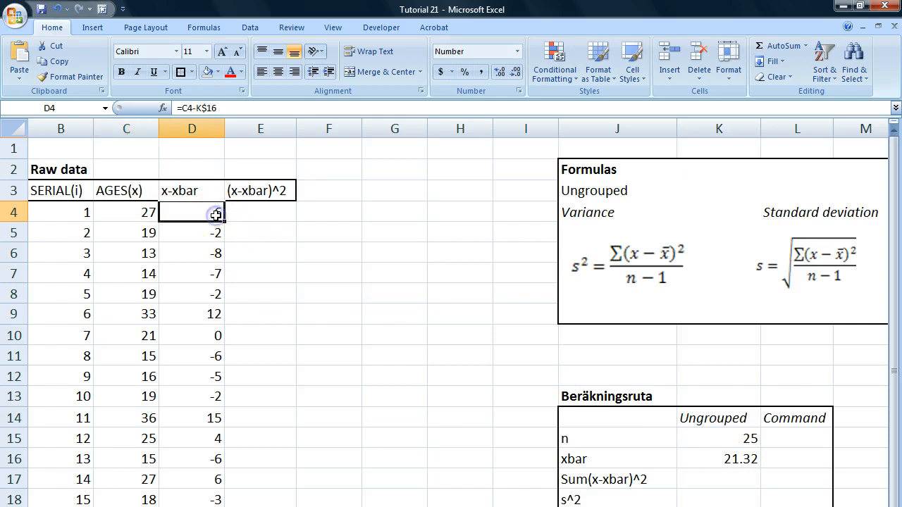
{"action": "left_click", "coordinate": [147, 233]}
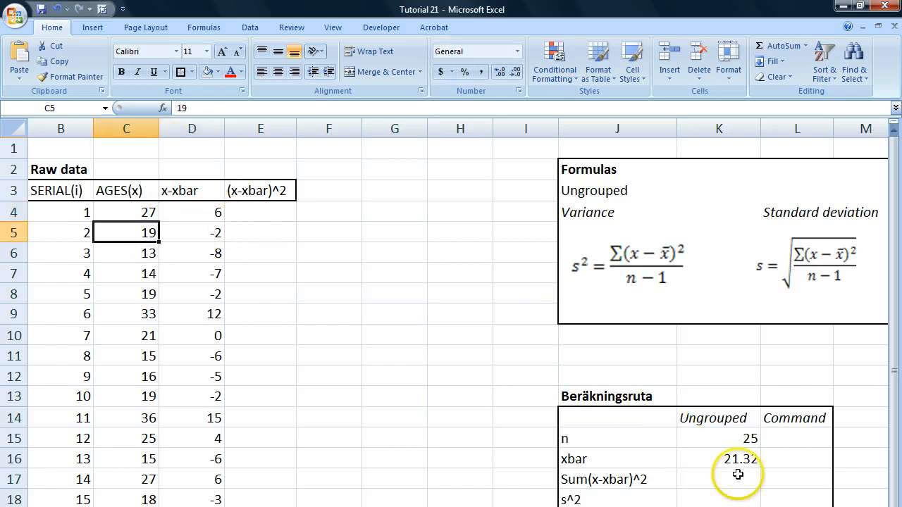
{"action": "left_click", "coordinate": [216, 234]}
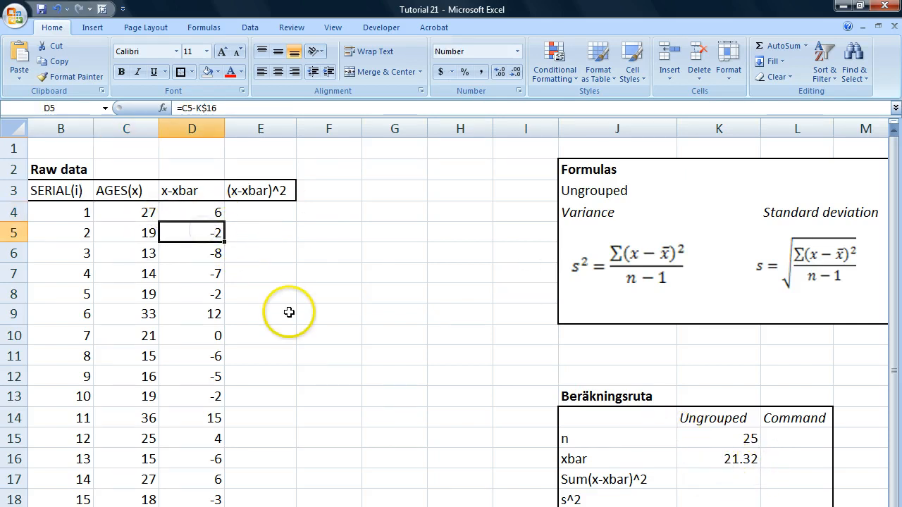
{"action": "scroll", "coordinate": [400, 346], "scroll_direction": "down", "scroll_amount": 6}
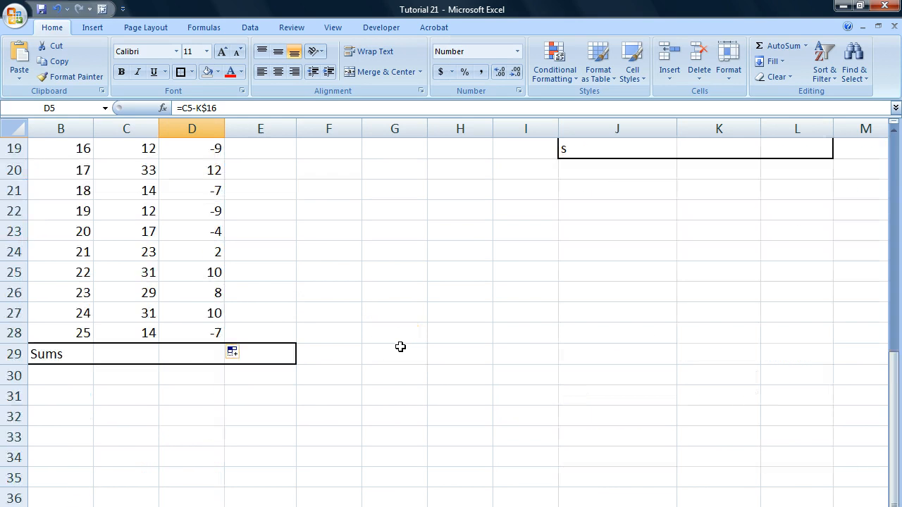
{"action": "scroll", "coordinate": [401, 346], "scroll_direction": "up", "scroll_amount": 6}
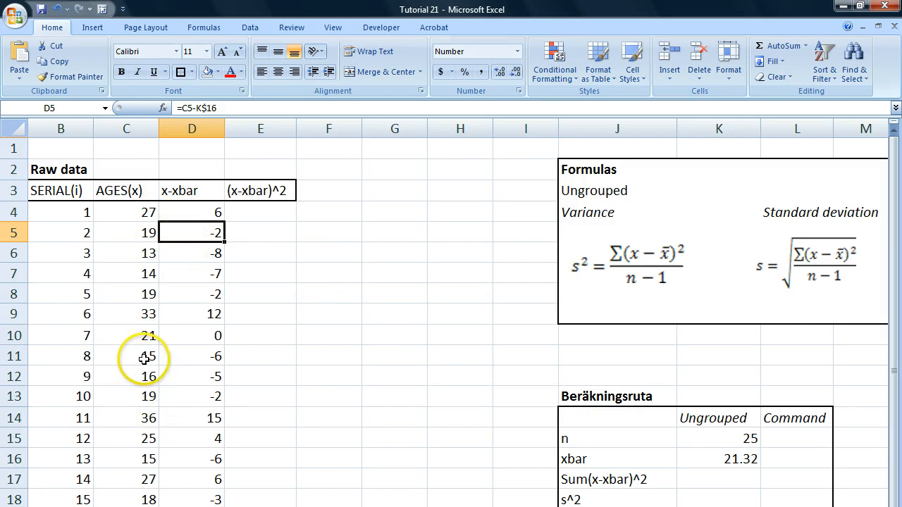
Total the x-xbar deviations in the Sums row (D29) with =SUM(D4:D28).
{"action": "scroll", "coordinate": [145, 363], "scroll_direction": "down", "scroll_amount": 2}
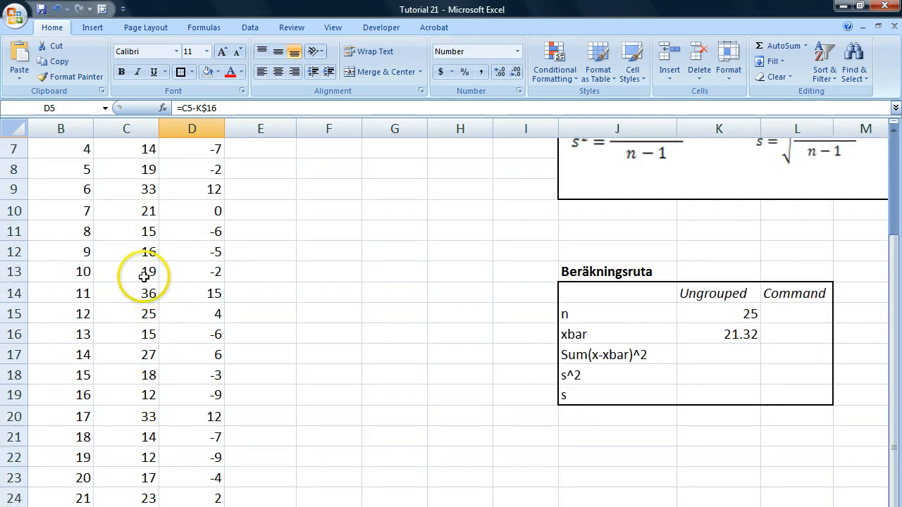
{"action": "scroll", "coordinate": [162, 331], "scroll_direction": "down", "scroll_amount": 4}
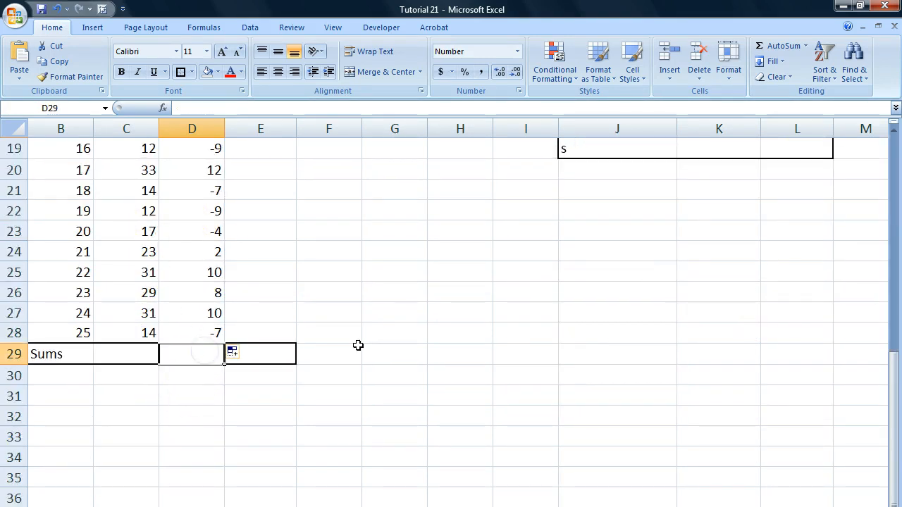
{"action": "type", "text": "=SUM("}
{"action": "scroll", "coordinate": [294, 314], "scroll_direction": "up", "scroll_amount": 6}
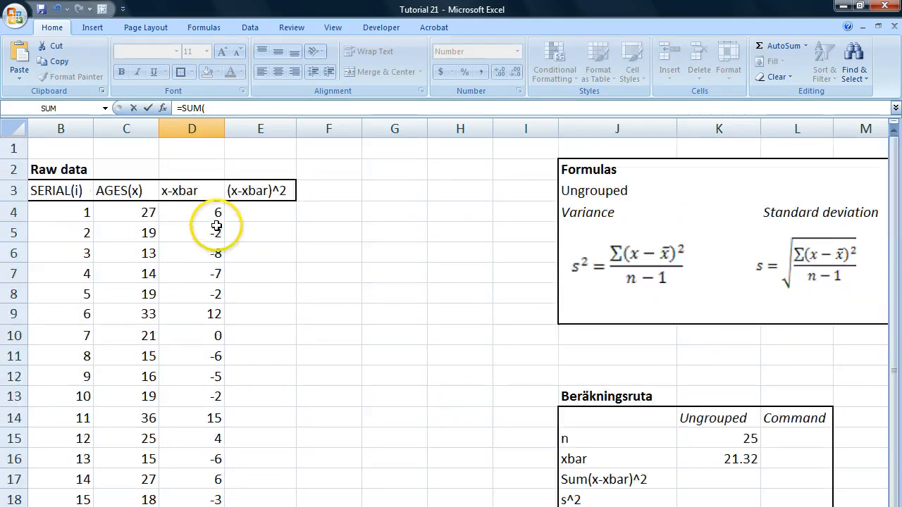
{"action": "left_click_drag", "start_coordinate": [216, 226], "coordinate": [192, 506]}
{"action": "scroll", "coordinate": [255, 495], "scroll_direction": "down", "scroll_amount": 3}
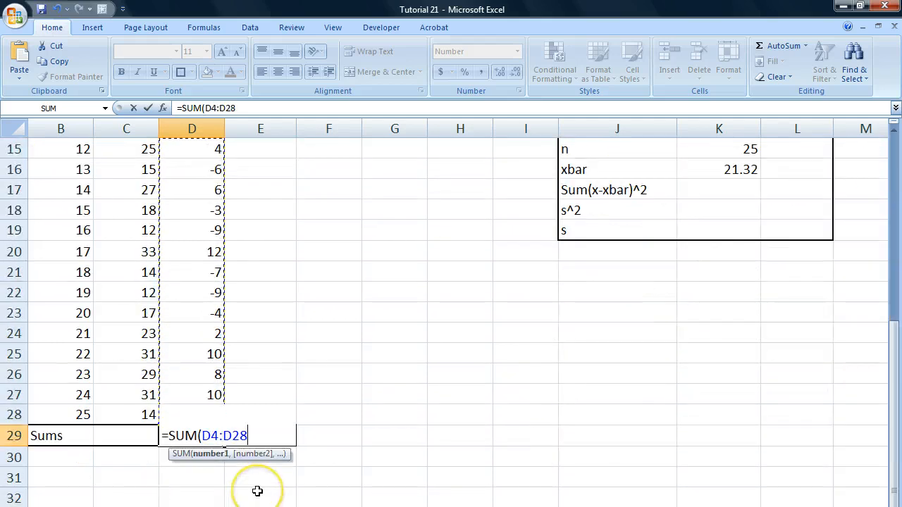
{"action": "type", "text": ")"}
{"action": "key", "text": "Return"}
{"action": "key", "text": "Up"}
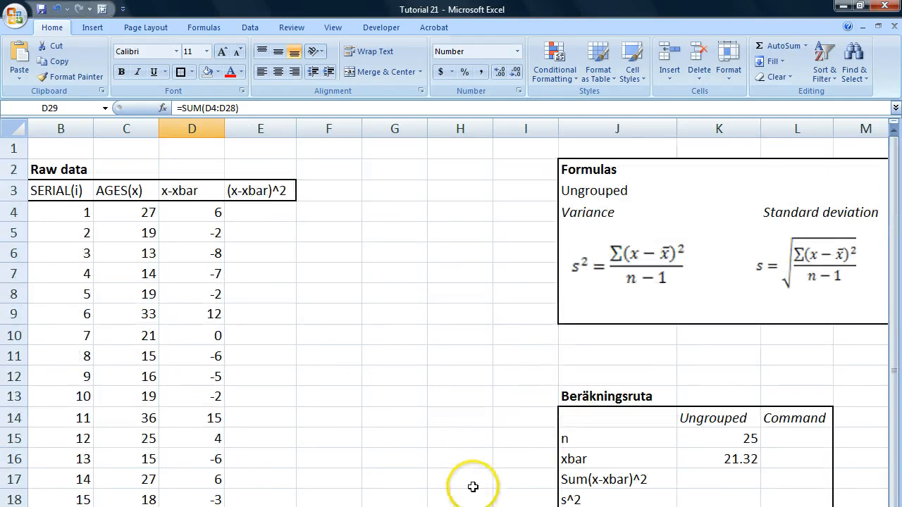
Examine the variance formula and several negative deviations in the x-xbar column, checking their cell formulas.
{"action": "scroll", "coordinate": [468, 449], "scroll_direction": "up", "scroll_amount": 5}
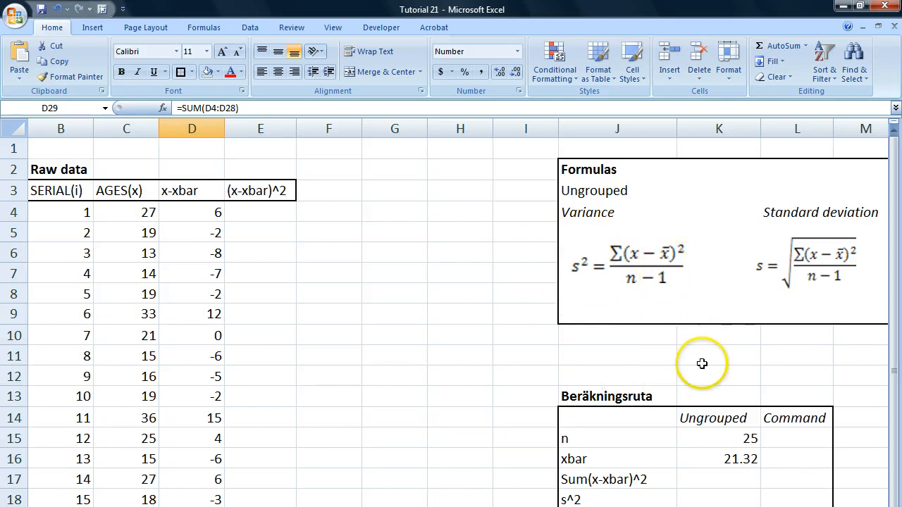
{"action": "scroll", "coordinate": [322, 327], "scroll_direction": "down", "scroll_amount": 2}
{"action": "scroll", "coordinate": [322, 327], "scroll_direction": "up", "scroll_amount": 2}
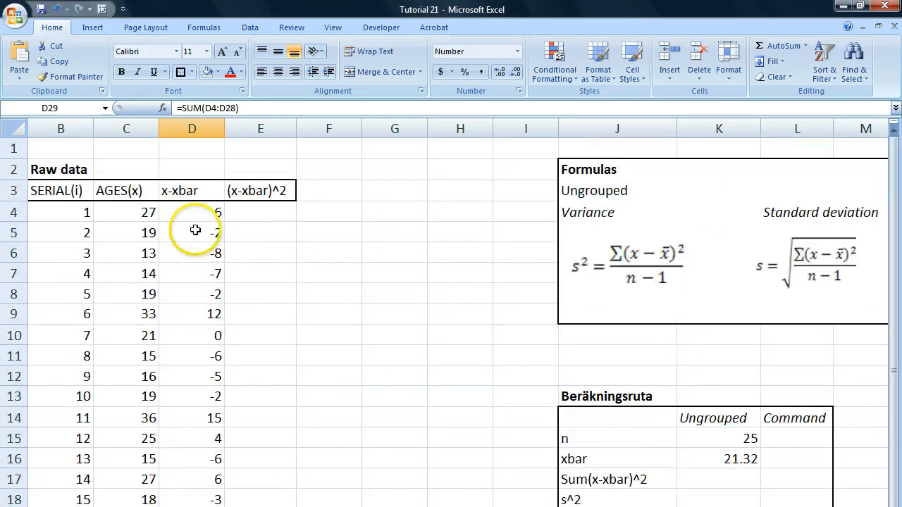
{"action": "left_click", "coordinate": [212, 252]}
{"action": "left_click", "coordinate": [214, 233]}
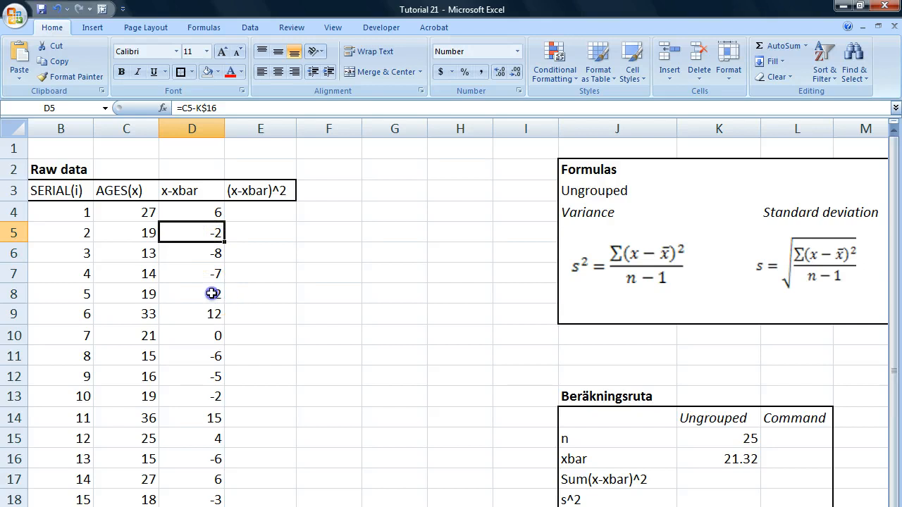
{"action": "left_click", "coordinate": [211, 294]}
{"action": "left_click", "coordinate": [209, 253]}
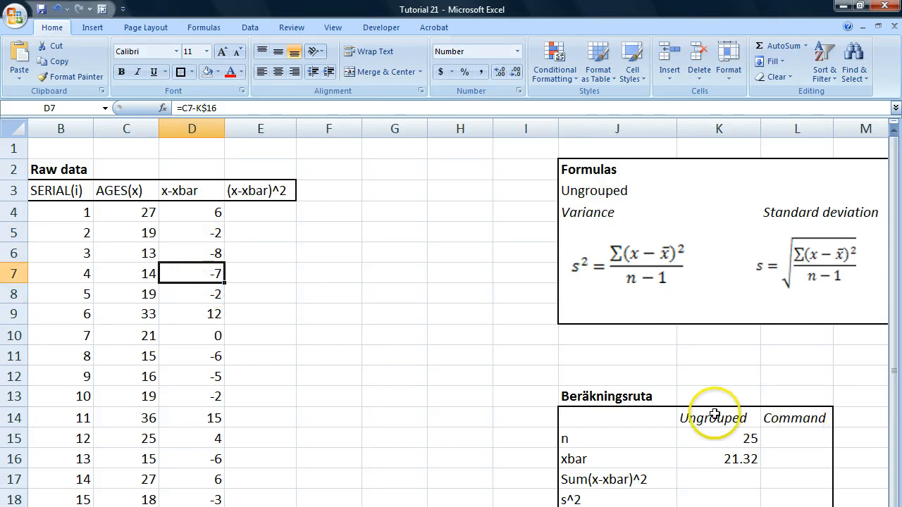
{"action": "left_click", "coordinate": [217, 252]}
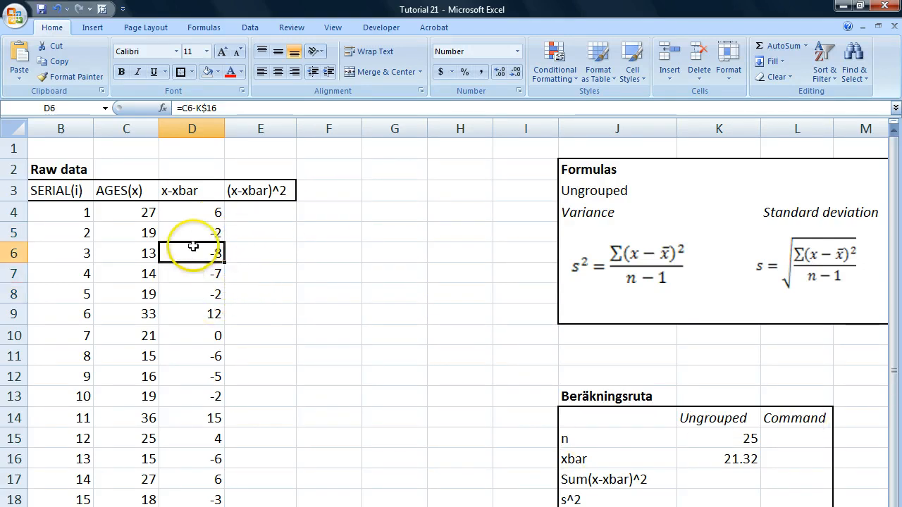
Enter the first squared deviation in the (x-xbar)^2 column (E4) as =D4^2.
{"action": "left_click", "coordinate": [267, 220]}
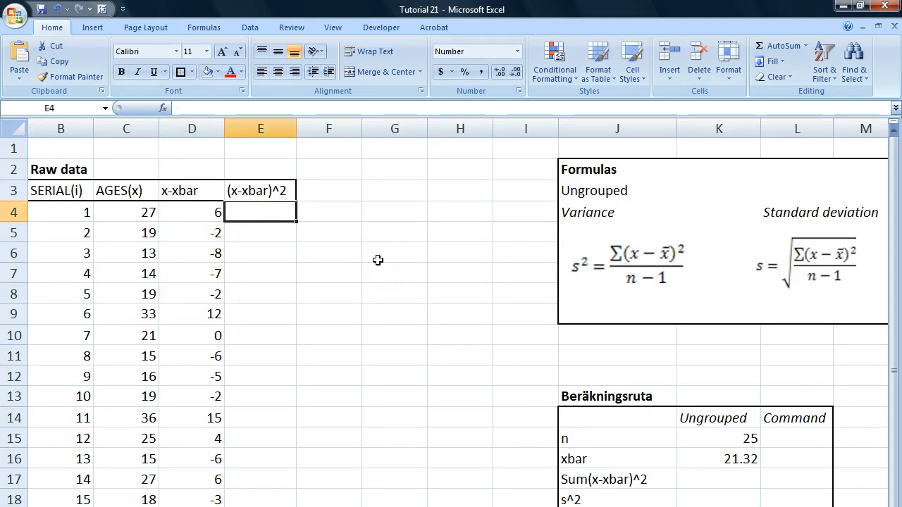
{"action": "left_click", "coordinate": [203, 209]}
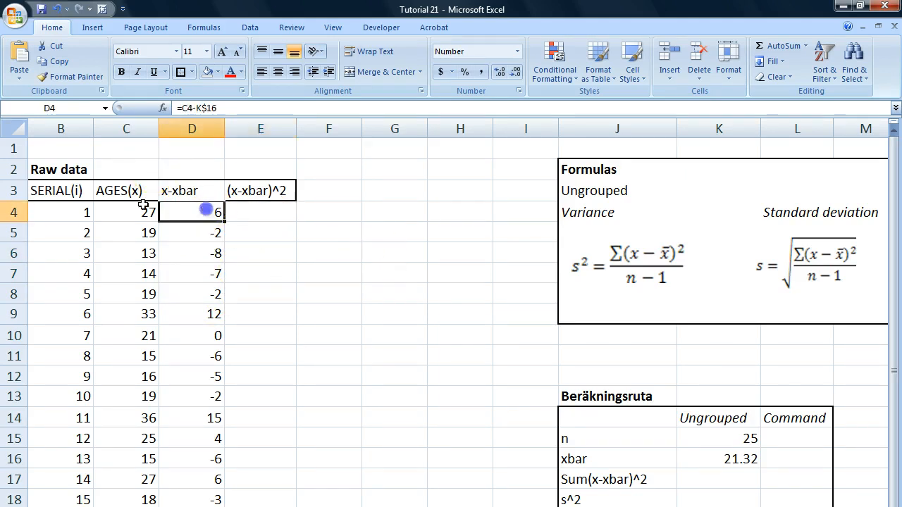
{"action": "left_click", "coordinate": [242, 209]}
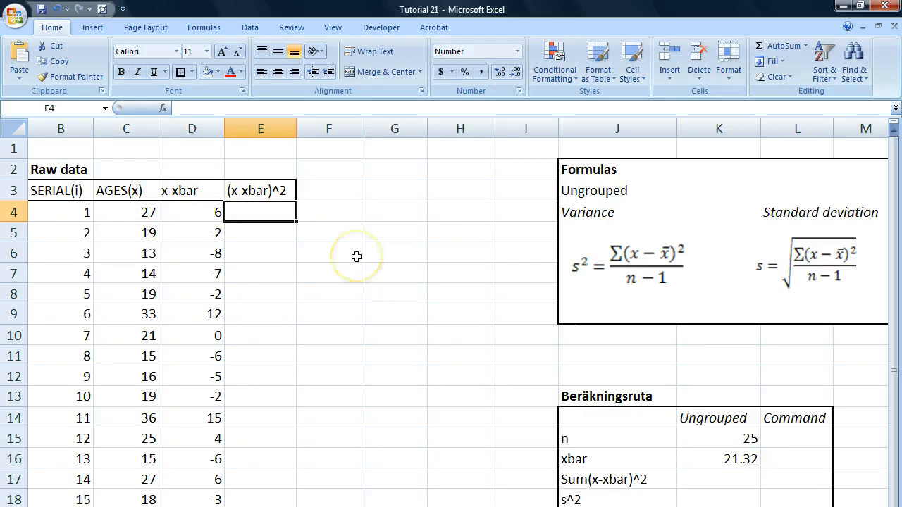
{"action": "type", "text": "="}
{"action": "left_click", "coordinate": [199, 214]}
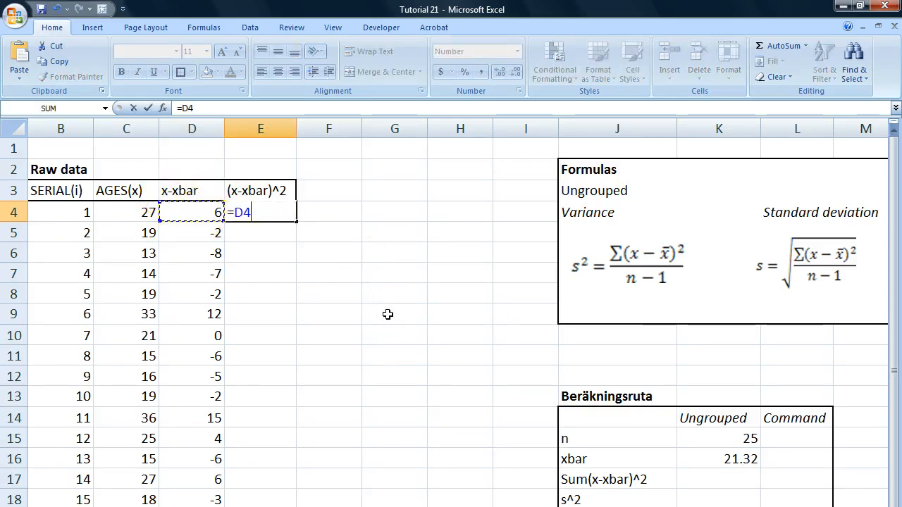
{"action": "type", "text": "^2"}
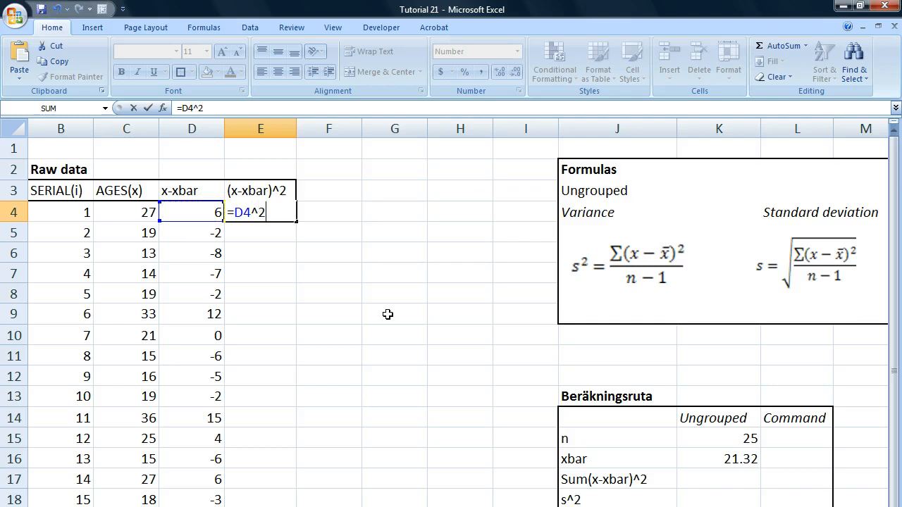
{"action": "left_click", "coordinate": [307, 242]}
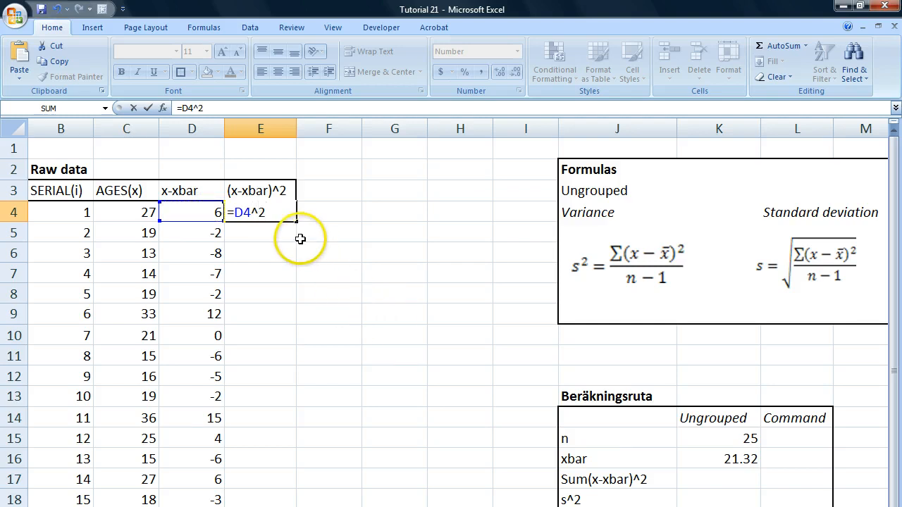
{"action": "left_click", "coordinate": [252, 213]}
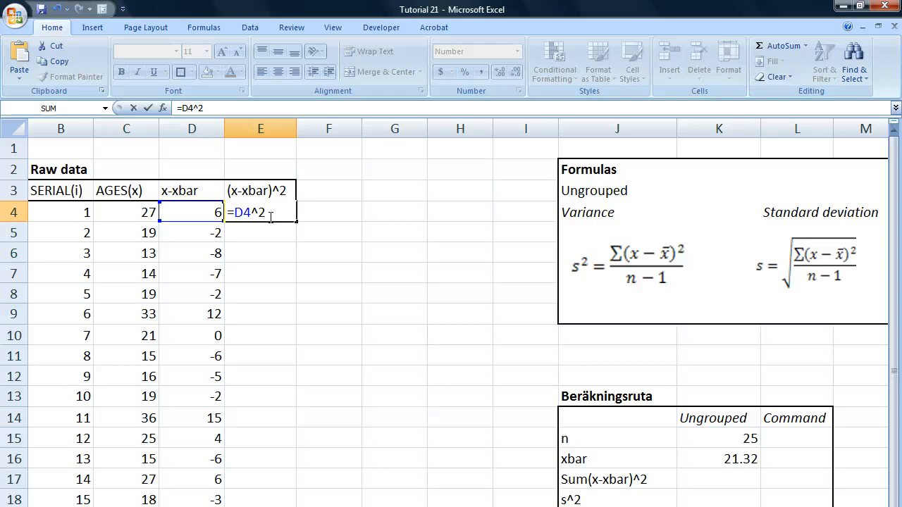
{"action": "key", "text": "Return"}
Fill the E4 squared-deviation formula down the (x-xbar)^2 column to row 28.
{"action": "left_click", "coordinate": [276, 217]}
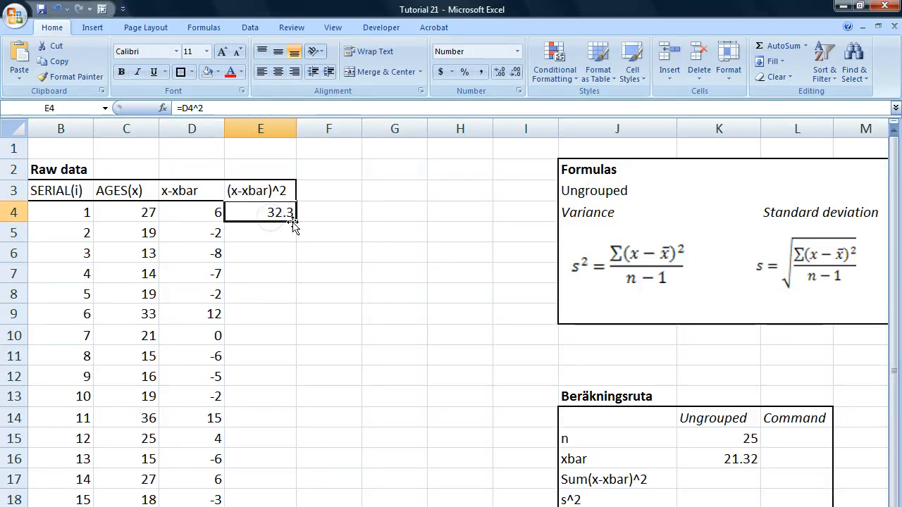
{"action": "left_click_drag", "start_coordinate": [297, 223], "coordinate": [282, 397]}
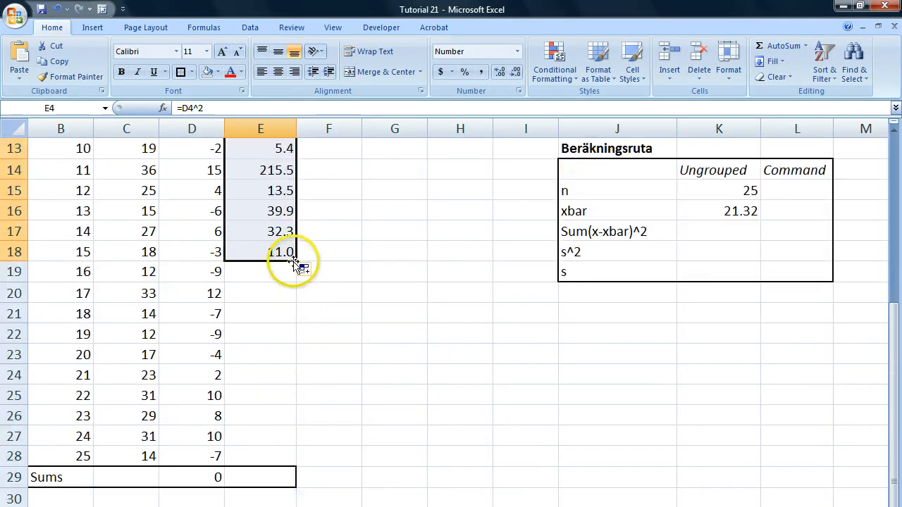
{"action": "left_click_drag", "start_coordinate": [296, 261], "coordinate": [314, 457]}
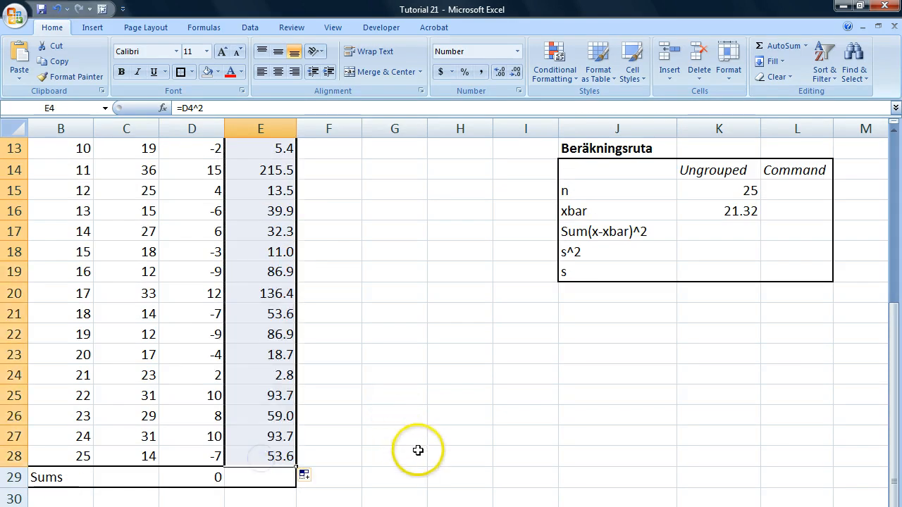
{"action": "scroll", "coordinate": [419, 452], "scroll_direction": "up", "scroll_amount": 2}
{"action": "scroll", "coordinate": [418, 452], "scroll_direction": "up", "scroll_amount": 2}
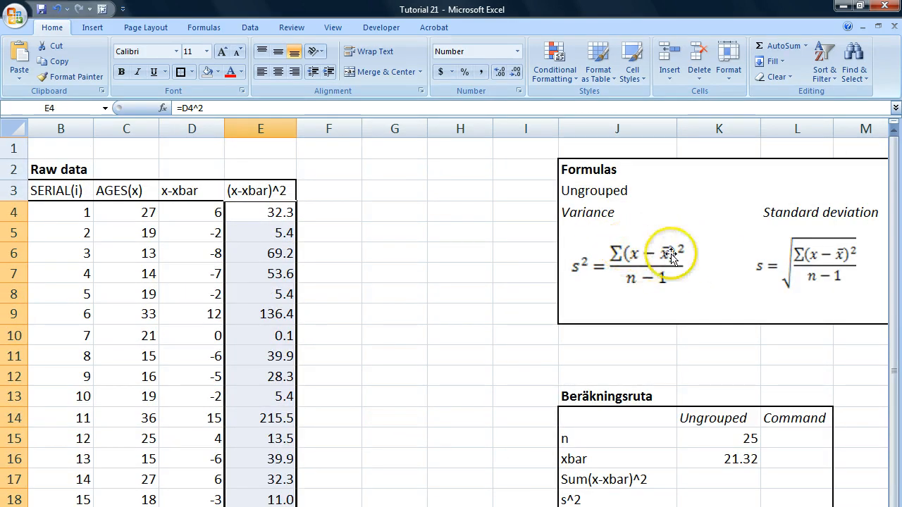
Total the squared deviations in the Sums row (E29) with =SUM(E4:E28) and check the entered formula.
{"action": "scroll", "coordinate": [394, 353], "scroll_direction": "down", "scroll_amount": 5}
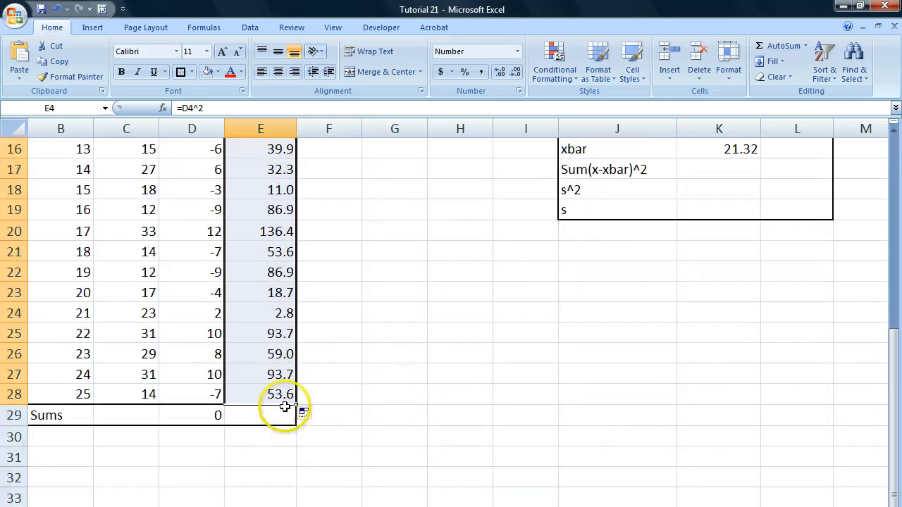
{"action": "left_click", "coordinate": [262, 415]}
{"action": "scroll", "coordinate": [315, 423], "scroll_direction": "down", "scroll_amount": 1}
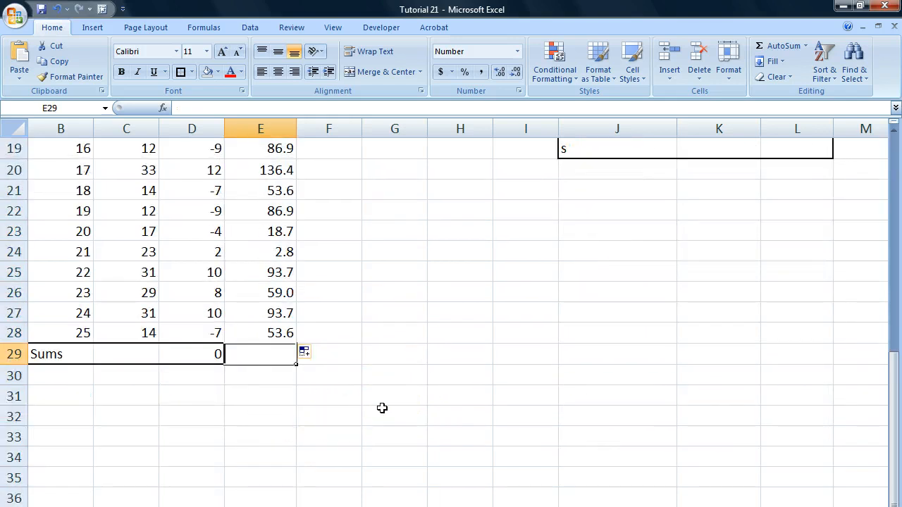
{"action": "type", "text": "=SUM("}
{"action": "scroll", "coordinate": [362, 313], "scroll_direction": "up", "scroll_amount": 6}
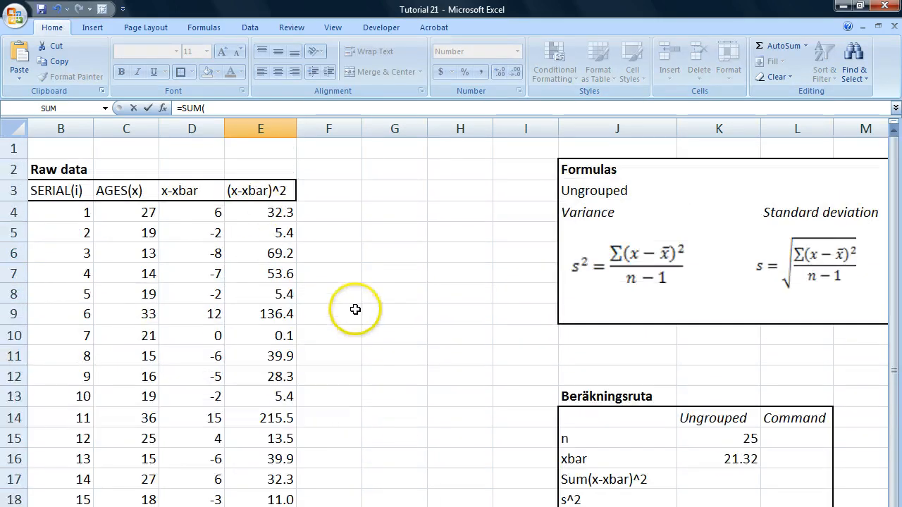
{"action": "left_click_drag", "start_coordinate": [257, 233], "coordinate": [262, 505]}
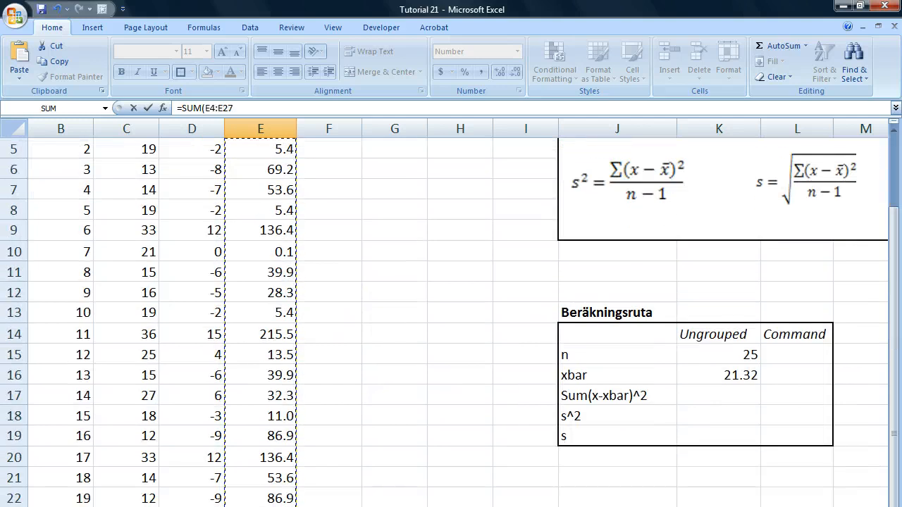
{"action": "scroll", "coordinate": [346, 489], "scroll_direction": "down", "scroll_amount": 4}
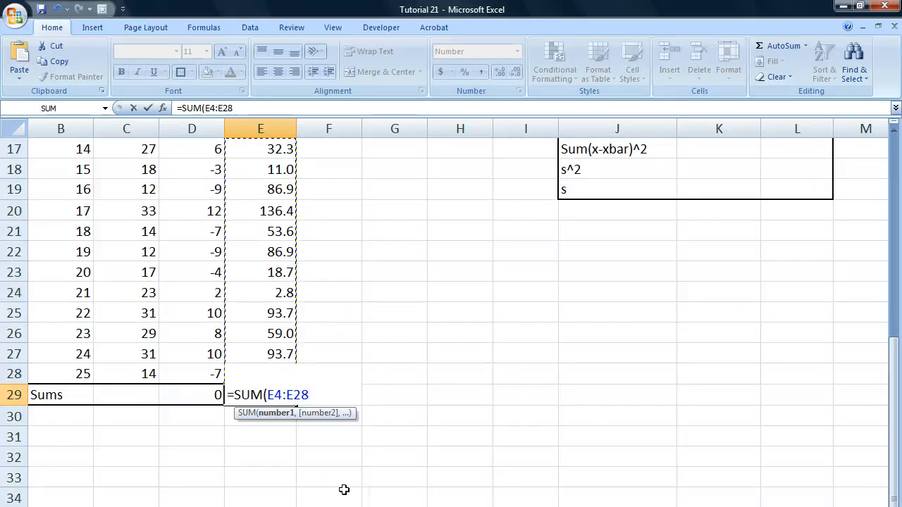
{"action": "key", "text": "Return"}
{"action": "left_click", "coordinate": [268, 397]}
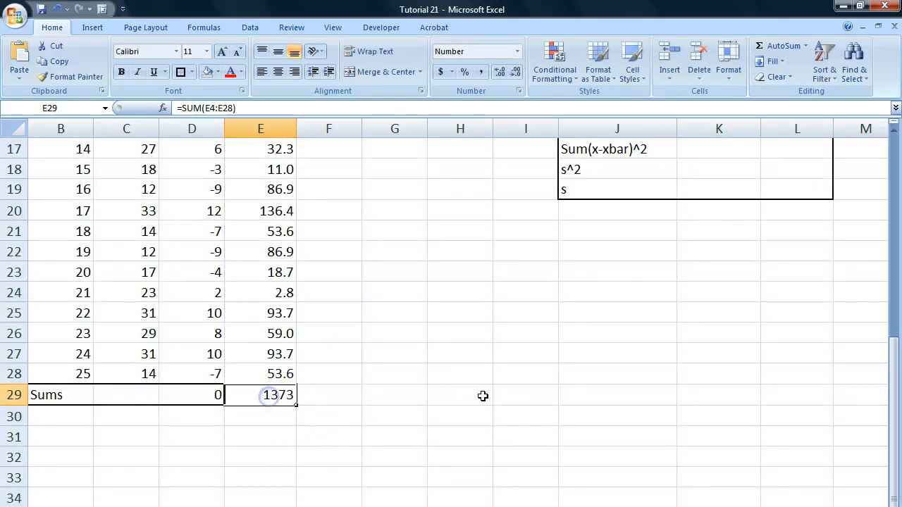
Rename the heading above the calculation table (J13) as "Calculation square".
{"action": "scroll", "coordinate": [630, 369], "scroll_direction": "up", "scroll_amount": 3}
{"action": "left_click", "coordinate": [708, 334]}
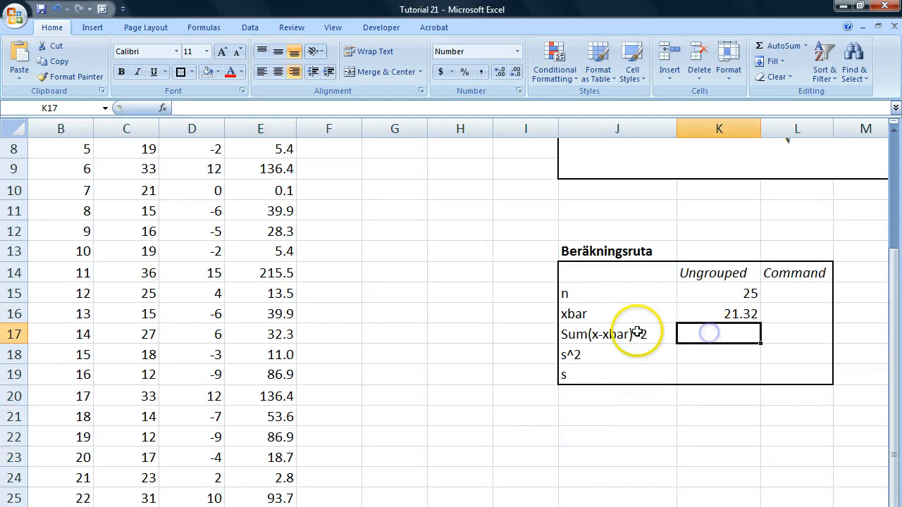
{"action": "left_click", "coordinate": [585, 252]}
{"action": "type", "text": "Calculation square"}
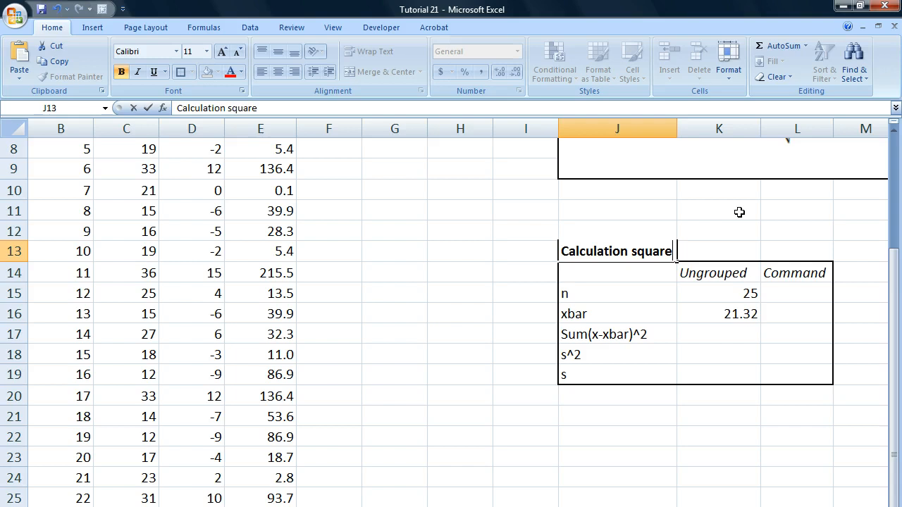
{"action": "left_click", "coordinate": [739, 212]}
Fill the Sum(x-xbar)^2 row of the calculation table (K17) with a reference to the squared-deviation total, =E29, and check the formula.
{"action": "left_click", "coordinate": [711, 333]}
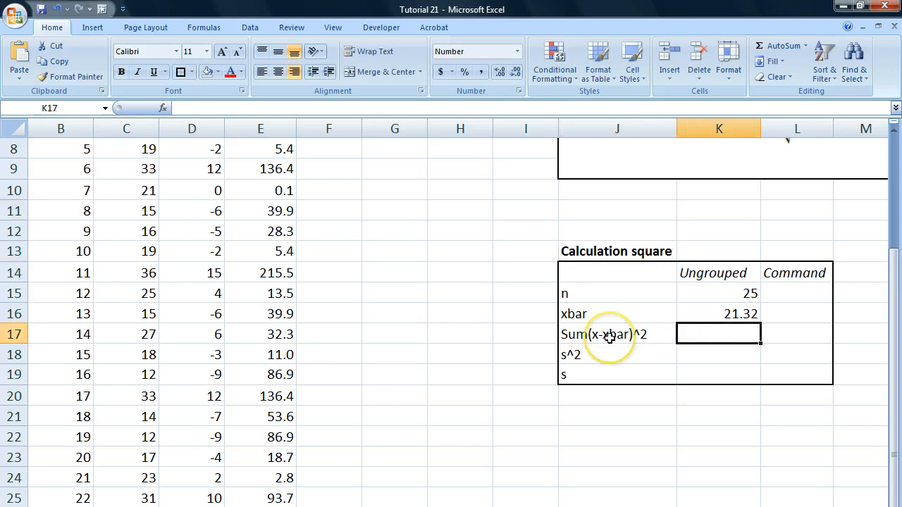
{"action": "type", "text": "="}
{"action": "scroll", "coordinate": [303, 436], "scroll_direction": "down", "scroll_amount": 2}
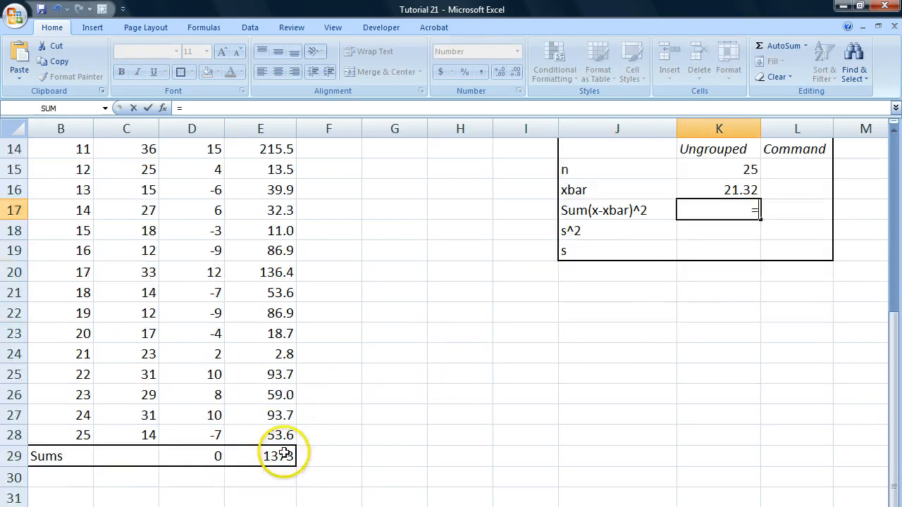
{"action": "left_click", "coordinate": [284, 455]}
{"action": "scroll", "coordinate": [613, 409], "scroll_direction": "up", "scroll_amount": 3}
{"action": "key", "text": "Return"}
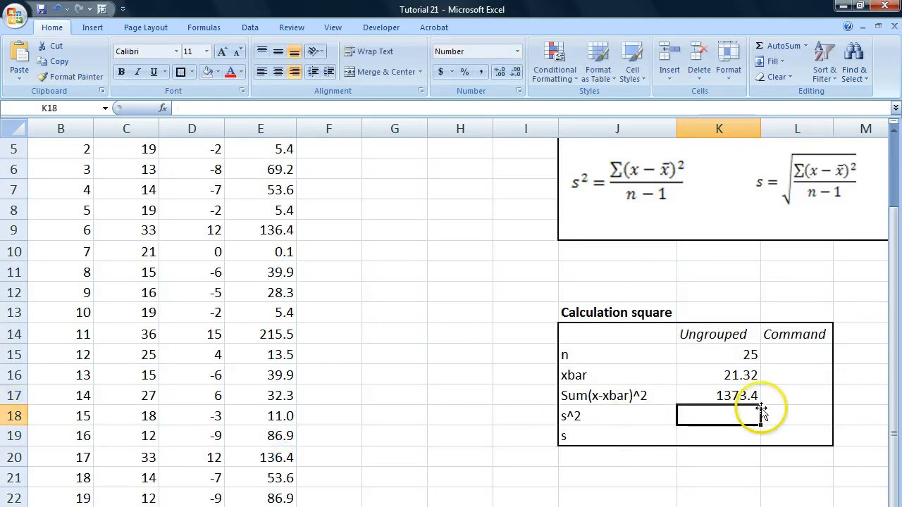
{"action": "left_click", "coordinate": [725, 397]}
Examine the variance and standard deviation formulas alongside the s^2 row of the calculation table.
{"action": "scroll", "coordinate": [752, 486], "scroll_direction": "up", "scroll_amount": 1}
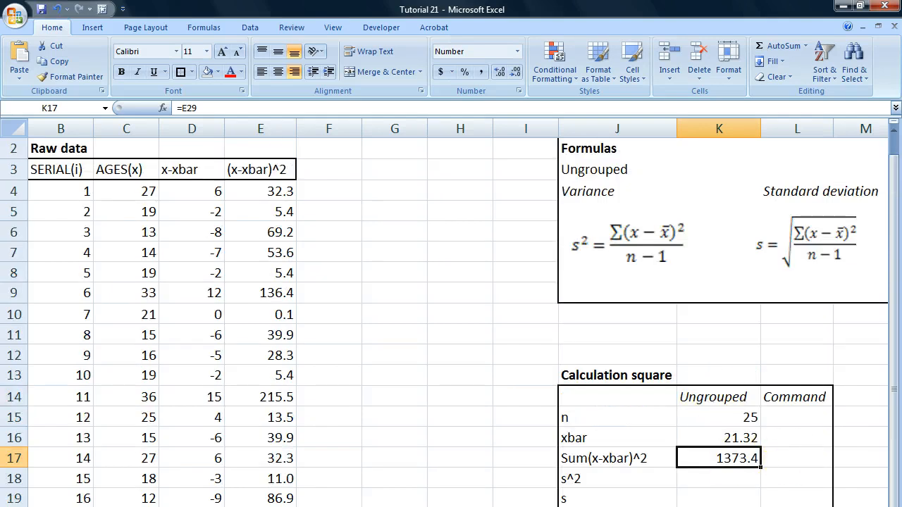
{"action": "scroll", "coordinate": [450, 317], "scroll_direction": "down", "scroll_amount": 1}
{"action": "scroll", "coordinate": [451, 317], "scroll_direction": "right", "scroll_amount": 2}
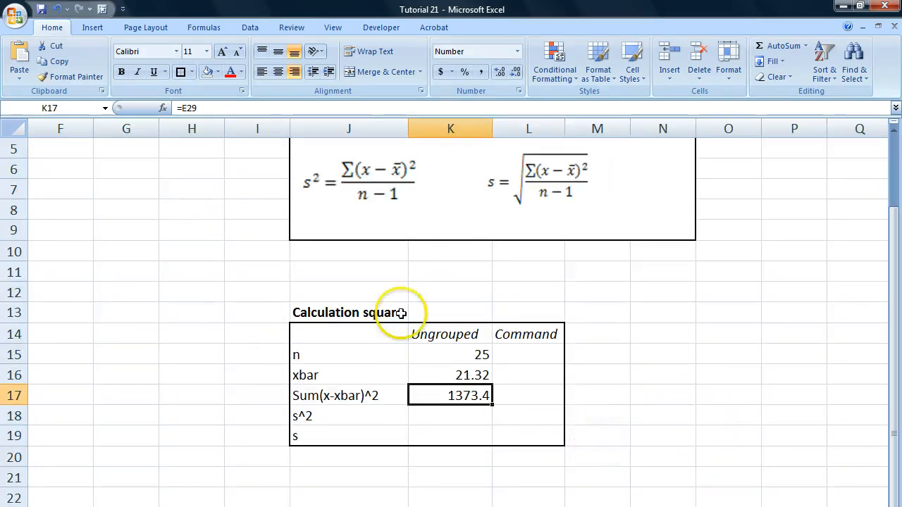
{"action": "scroll", "coordinate": [383, 312], "scroll_direction": "up", "scroll_amount": 1}
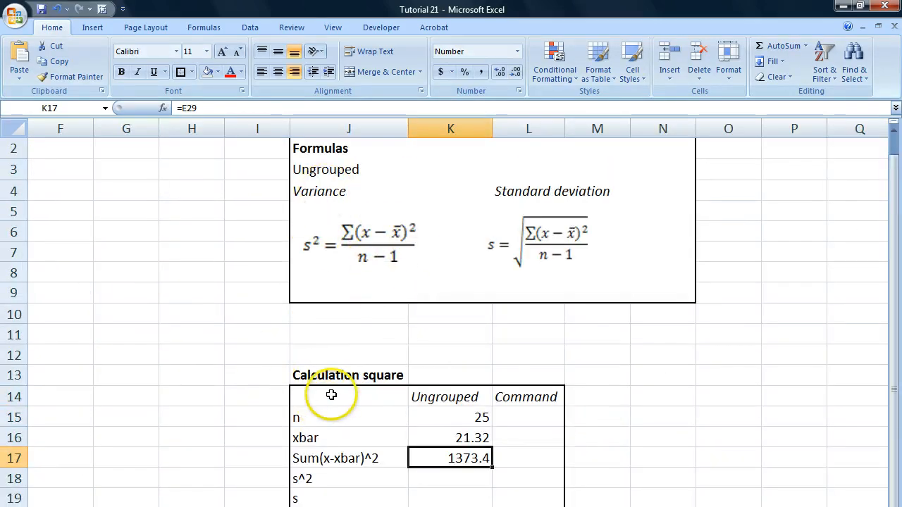
{"action": "scroll", "coordinate": [334, 398], "scroll_direction": "down", "scroll_amount": 1}
{"action": "left_click", "coordinate": [307, 417]}
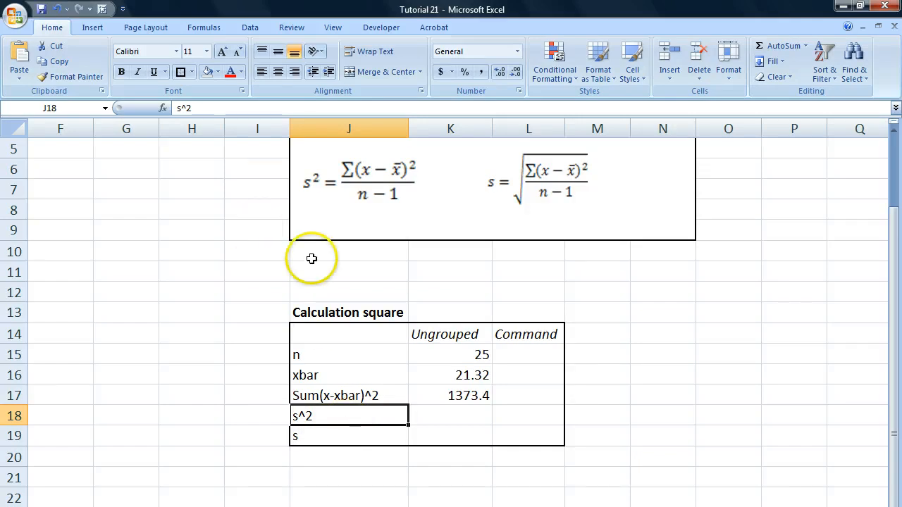
{"action": "scroll", "coordinate": [407, 338], "scroll_direction": "up", "scroll_amount": 1}
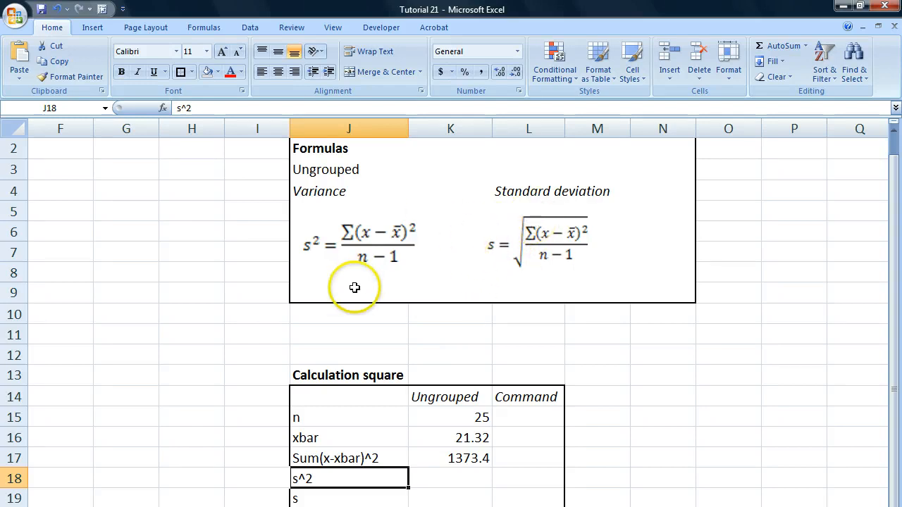
{"action": "scroll", "coordinate": [359, 366], "scroll_direction": "down", "scroll_amount": 1}
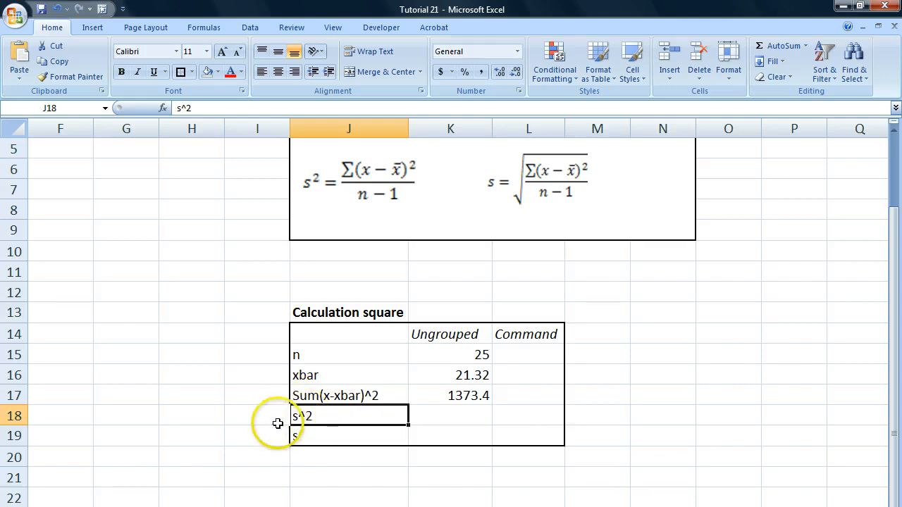
Calculate the variance in the s^2 row (K18) with =K17/(K15-1) and check the entered formula.
{"action": "left_click", "coordinate": [451, 415]}
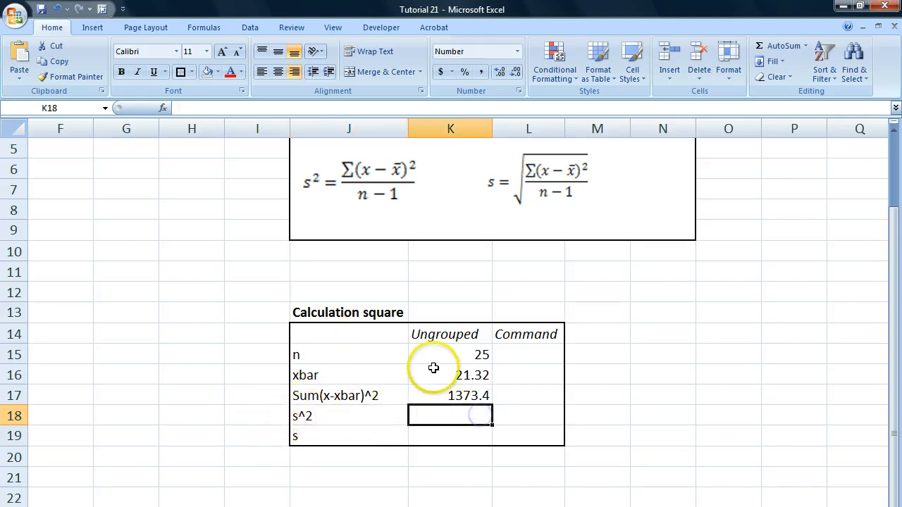
{"action": "scroll", "coordinate": [593, 357], "scroll_direction": "up", "scroll_amount": 1}
{"action": "scroll", "coordinate": [578, 395], "scroll_direction": "down", "scroll_amount": 1}
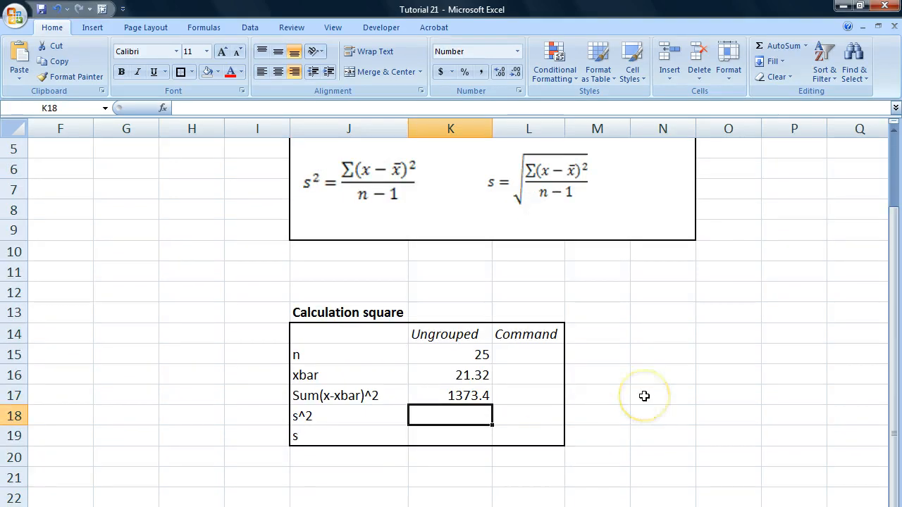
{"action": "type", "text": "="}
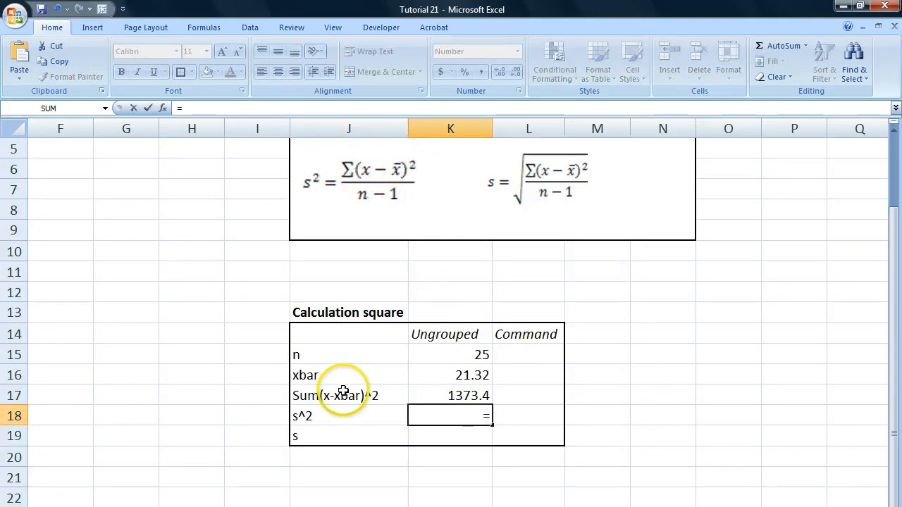
{"action": "left_click", "coordinate": [431, 394]}
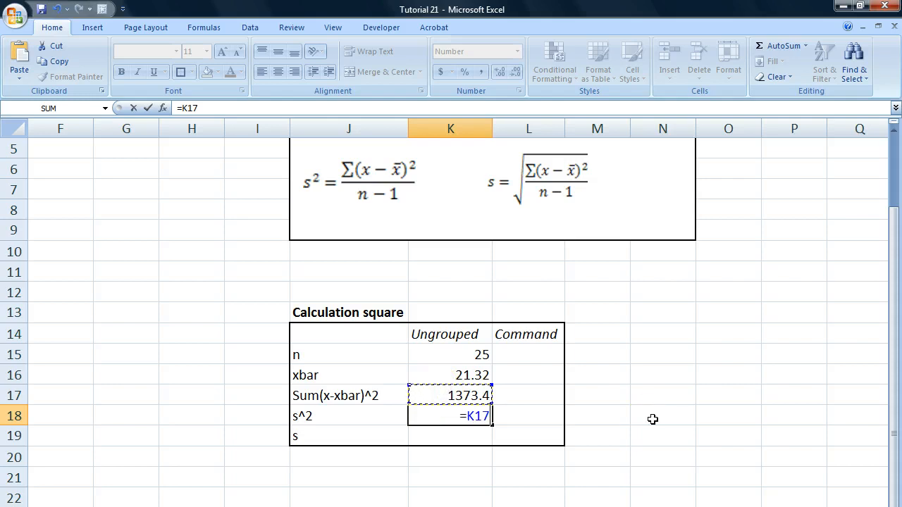
{"action": "type", "text": "/("}
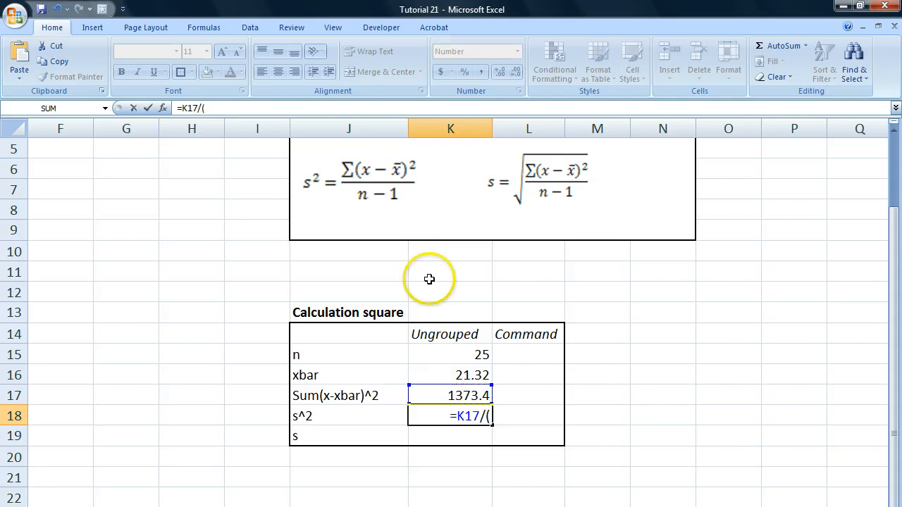
{"action": "left_click", "coordinate": [422, 355]}
{"action": "type", "text": "-1"}
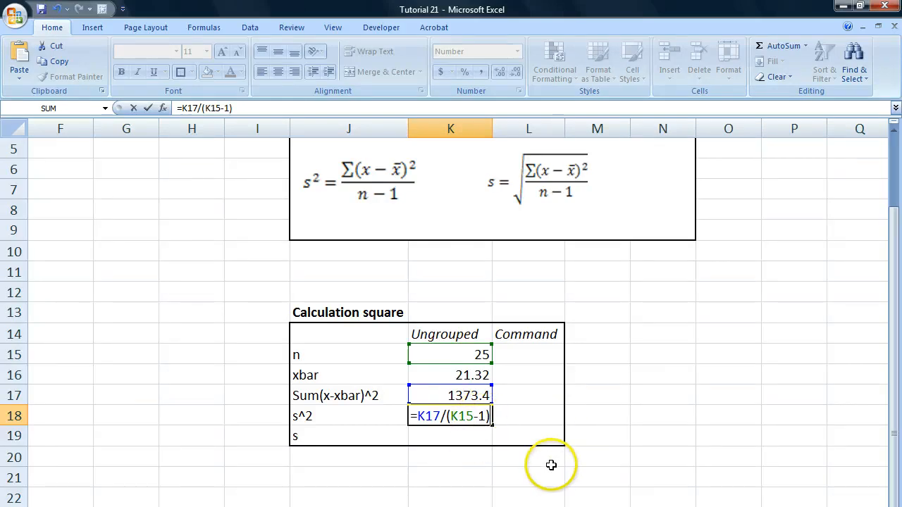
{"action": "key", "text": "Return"}
{"action": "left_click", "coordinate": [482, 417]}
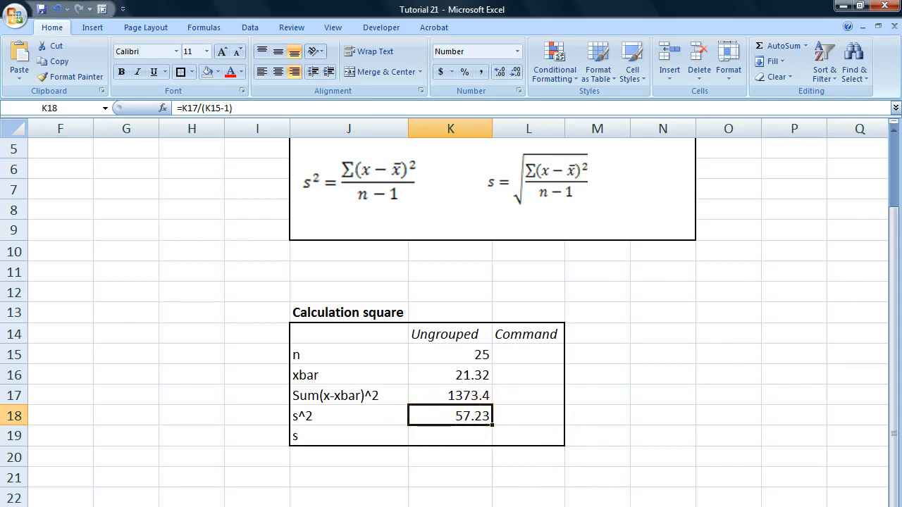
Review the ages in the raw data from C4 down against the variance cell K18 in the calculation table.
{"action": "scroll", "coordinate": [458, 317], "scroll_direction": "left", "scroll_amount": 5}
{"action": "scroll", "coordinate": [291, 501], "scroll_direction": "up", "scroll_amount": 2}
{"action": "left_click_drag", "start_coordinate": [185, 214], "coordinate": [176, 446]}
{"action": "scroll", "coordinate": [570, 378], "scroll_direction": "right", "scroll_amount": 3}
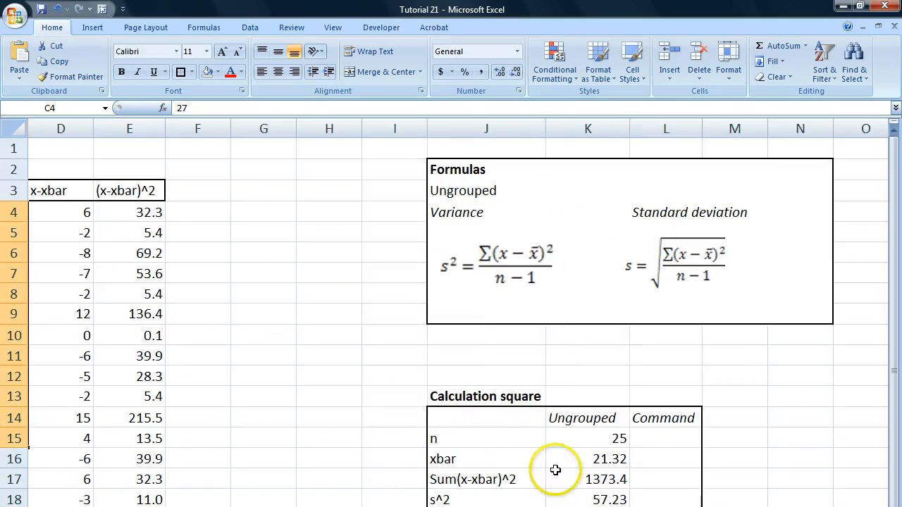
{"action": "scroll", "coordinate": [576, 459], "scroll_direction": "down", "scroll_amount": 2}
{"action": "scroll", "coordinate": [393, 322], "scroll_direction": "right", "scroll_amount": 1}
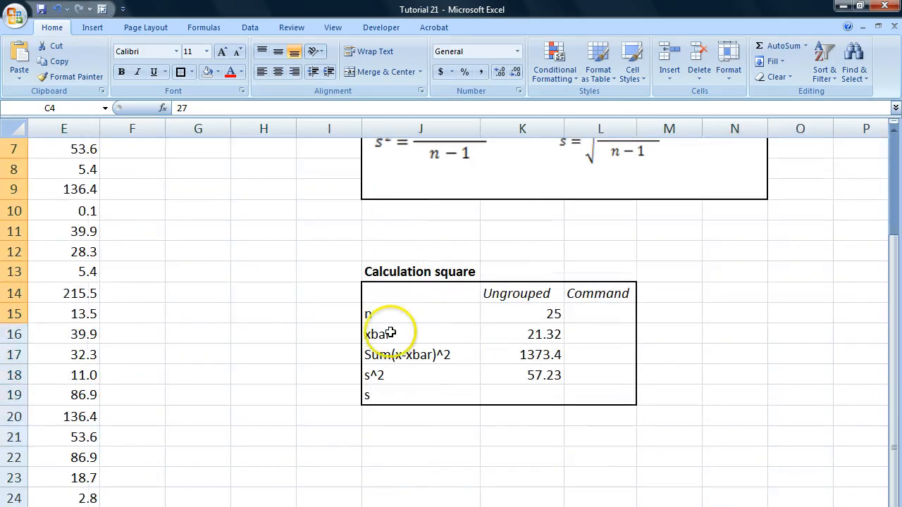
{"action": "left_click", "coordinate": [506, 377]}
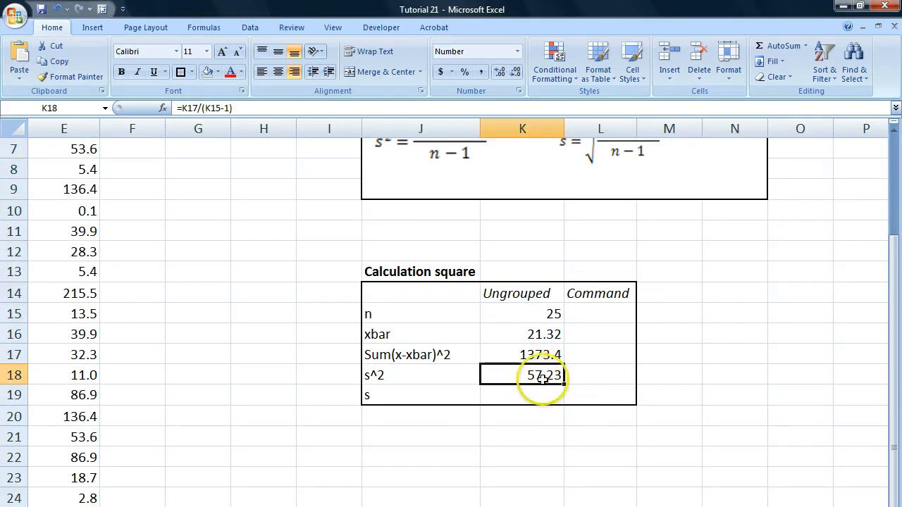
Compare the variance and standard deviation formulas with the individual ages and the calculation table's s^2 and s rows.
{"action": "scroll", "coordinate": [602, 405], "scroll_direction": "up", "scroll_amount": 2}
{"action": "scroll", "coordinate": [602, 408], "scroll_direction": "down", "scroll_amount": 1}
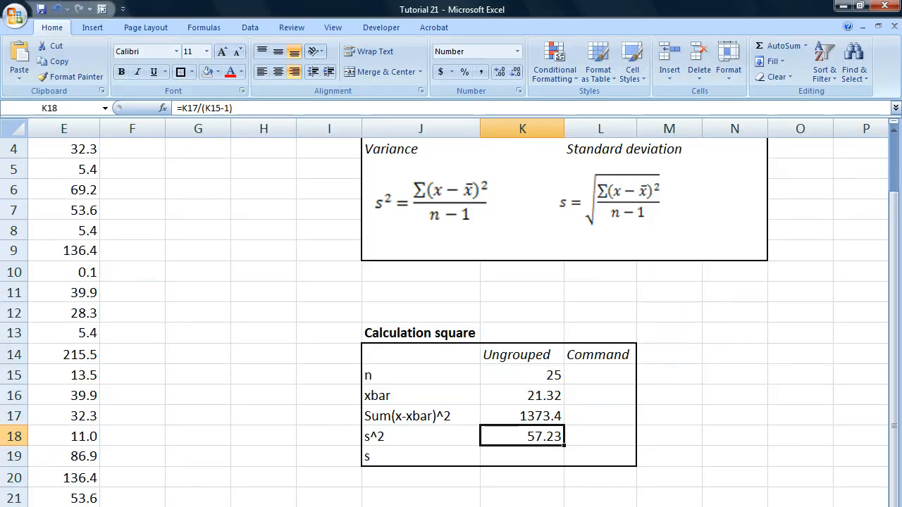
{"action": "scroll", "coordinate": [451, 309], "scroll_direction": "left", "scroll_amount": 4}
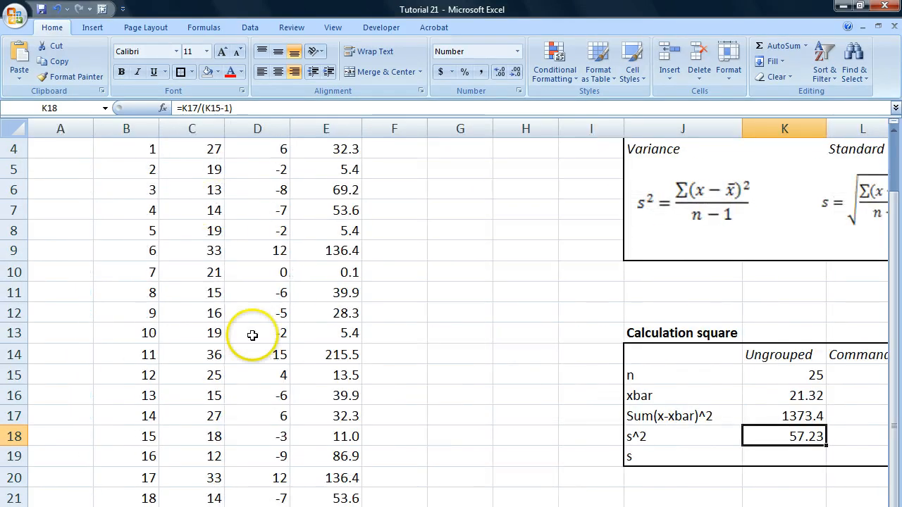
{"action": "scroll", "coordinate": [209, 221], "scroll_direction": "up", "scroll_amount": 1}
{"action": "left_click_drag", "start_coordinate": [209, 221], "coordinate": [192, 435]}
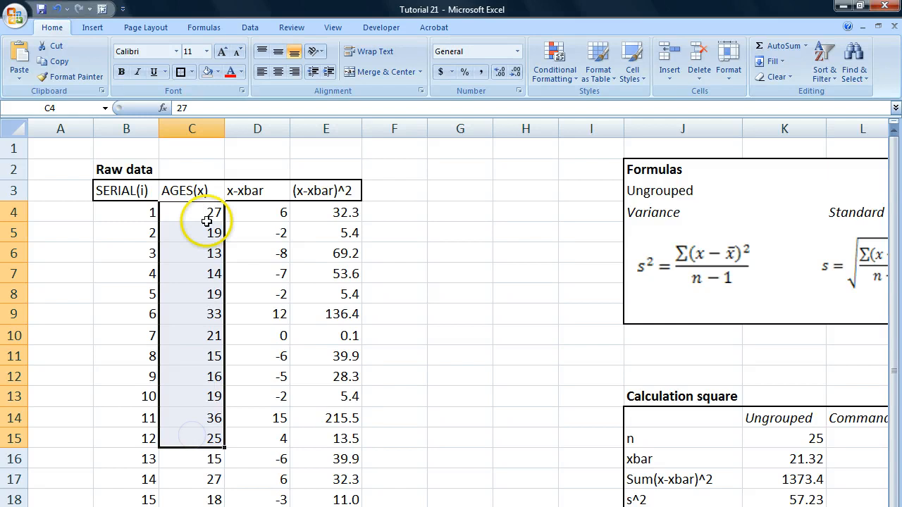
{"action": "left_click_drag", "start_coordinate": [205, 213], "coordinate": [204, 377]}
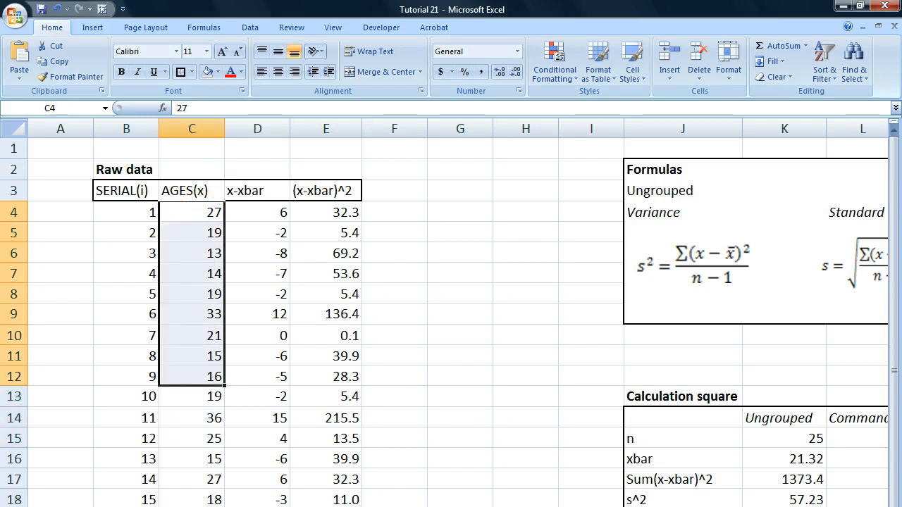
{"action": "scroll", "coordinate": [449, 365], "scroll_direction": "right", "scroll_amount": 4}
{"action": "scroll", "coordinate": [450, 365], "scroll_direction": "down", "scroll_amount": 2}
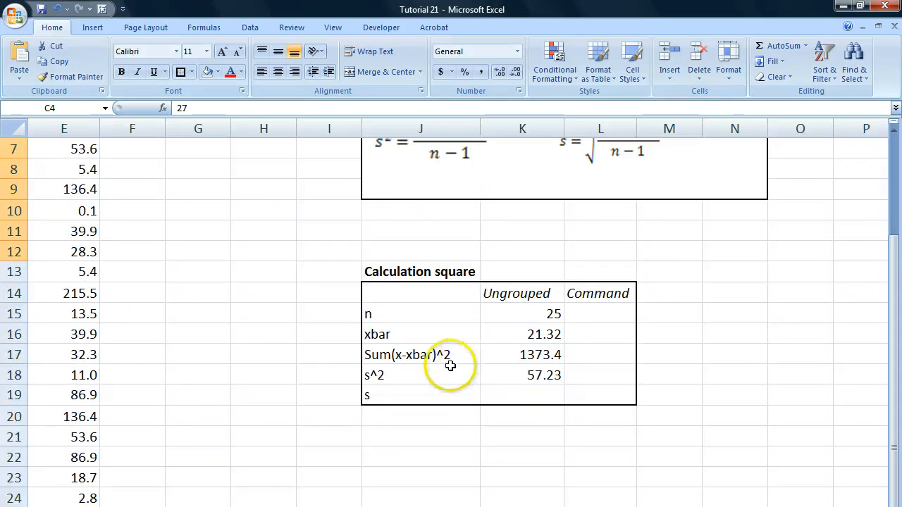
{"action": "scroll", "coordinate": [450, 362], "scroll_direction": "up", "scroll_amount": 1}
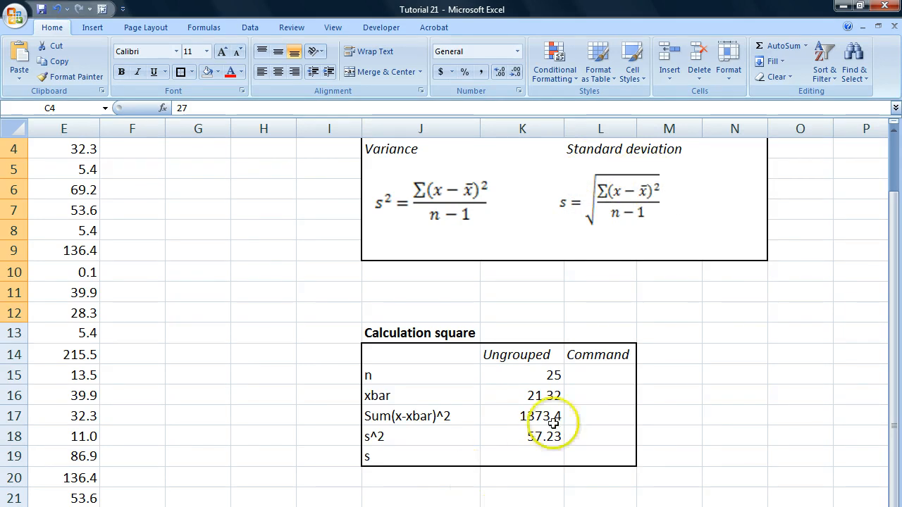
Calculate the standard deviation in the s row (K19) with =SQRT(K17/(K15-1)) and check the entered formula.
{"action": "left_click", "coordinate": [548, 454]}
{"action": "type", "text": "="}
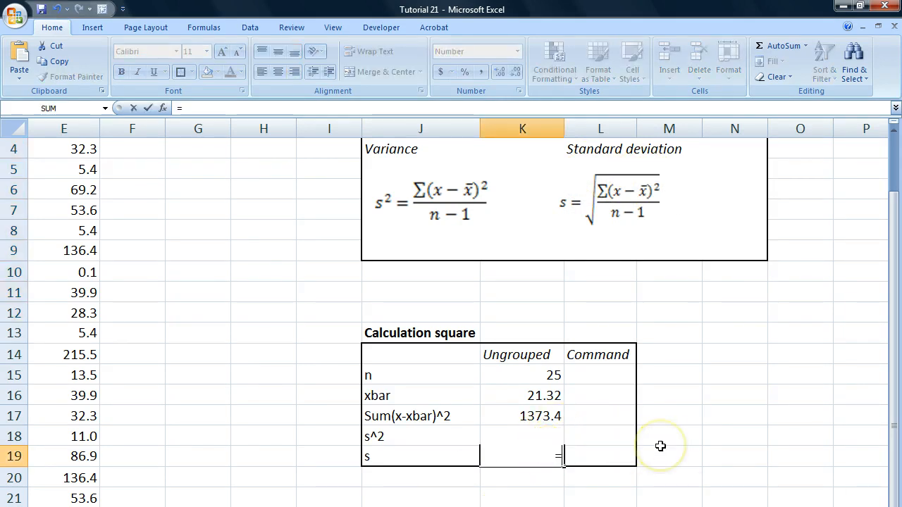
{"action": "type", "text": "SQ"}
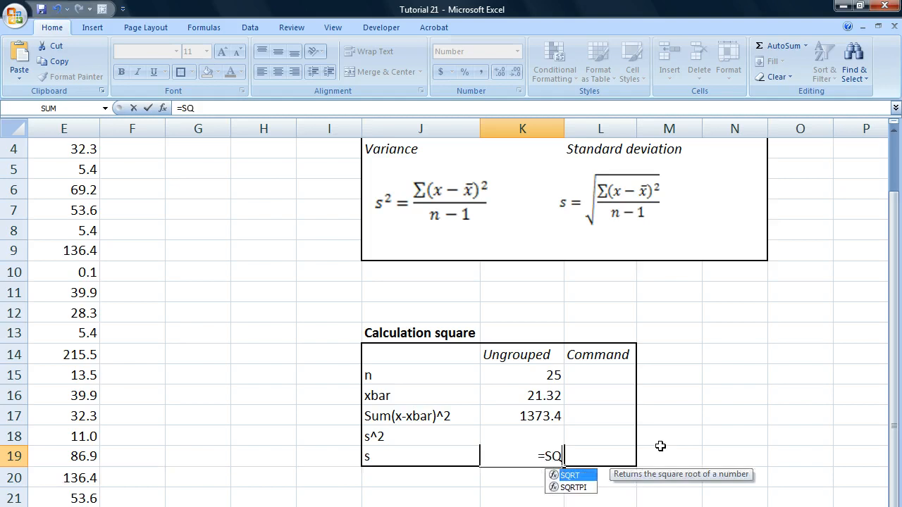
{"action": "type", "text": "RT"}
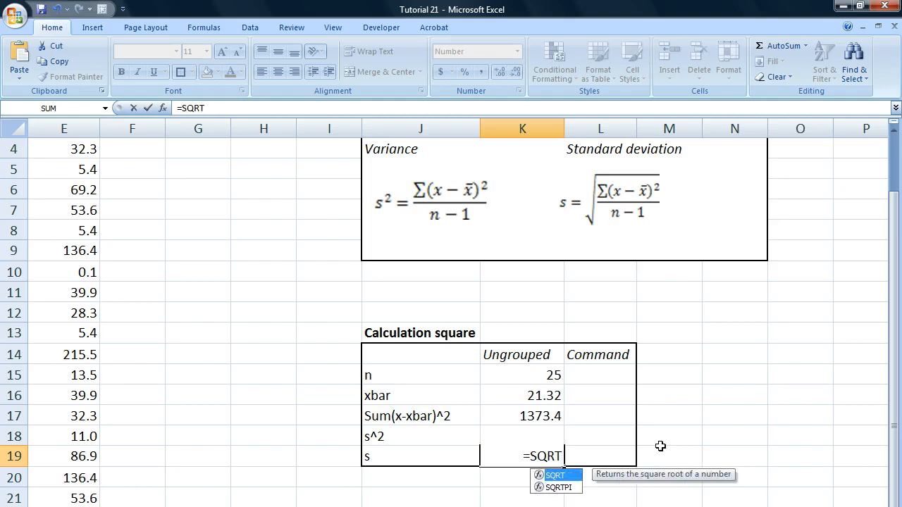
{"action": "type", "text": "("}
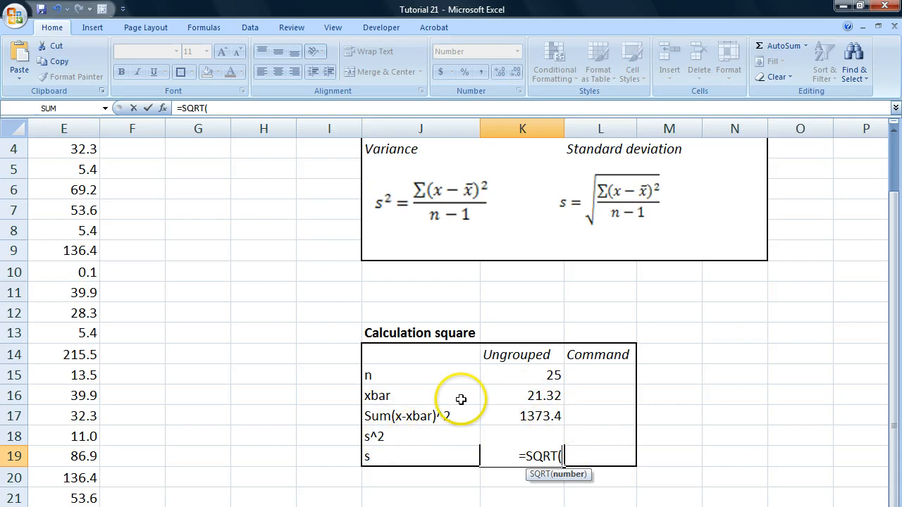
{"action": "left_click", "coordinate": [538, 417]}
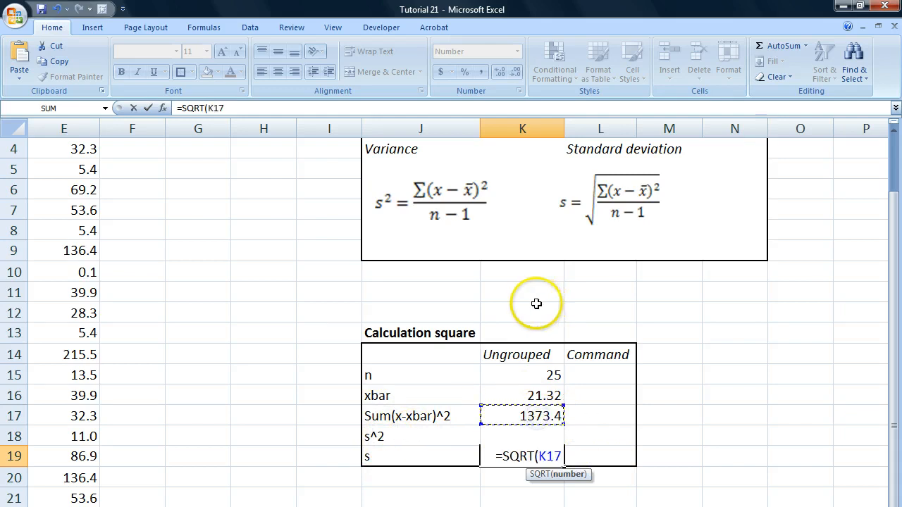
{"action": "type", "text": "/"}
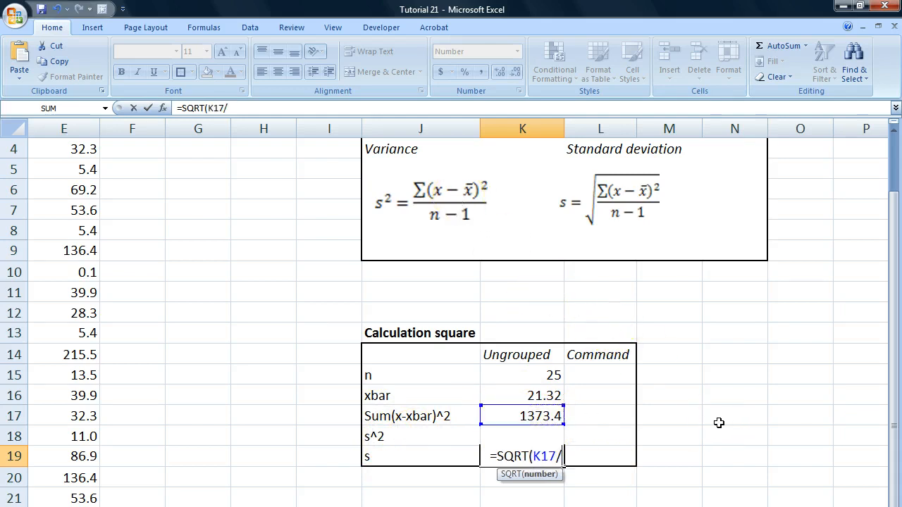
{"action": "type", "text": "("}
{"action": "left_click", "coordinate": [553, 375]}
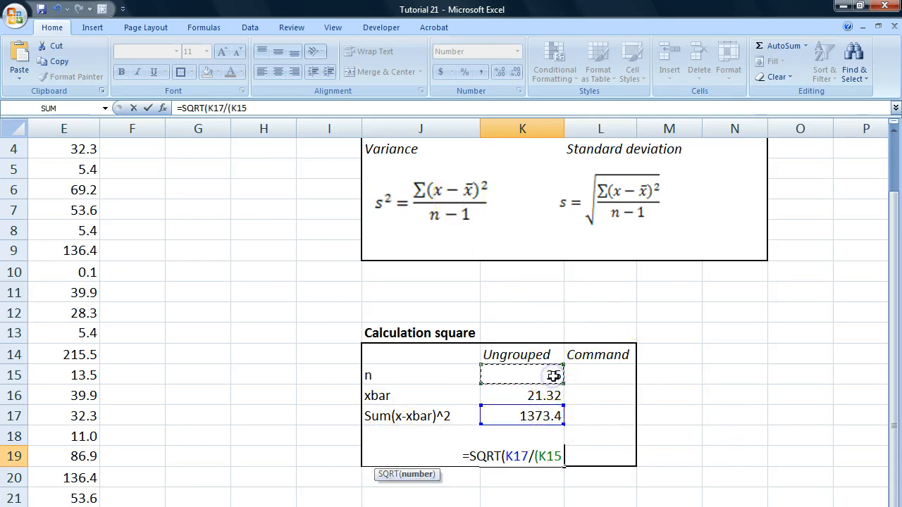
{"action": "type", "text": "-1"}
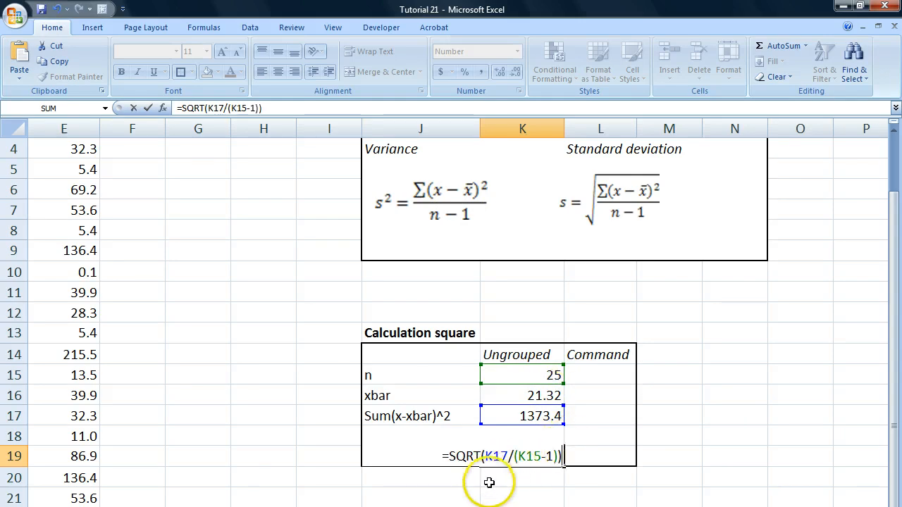
{"action": "key", "text": "Return"}
{"action": "left_click", "coordinate": [544, 458]}
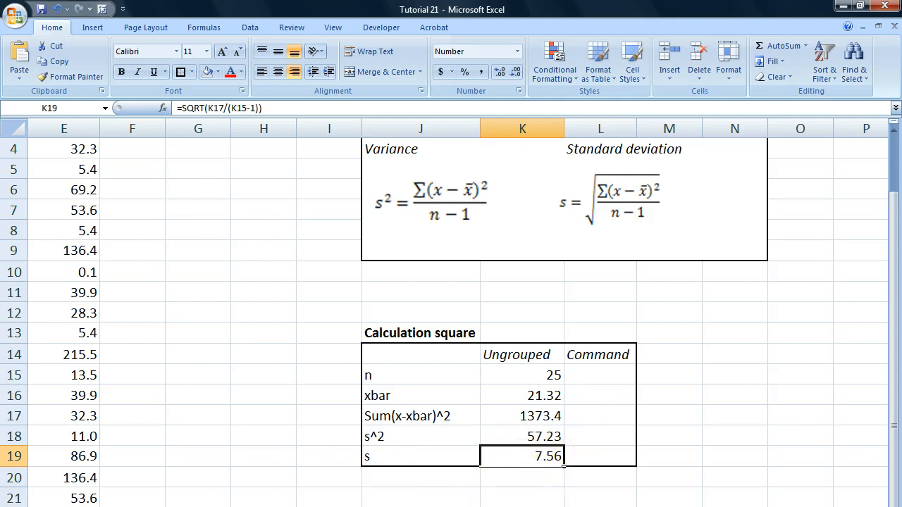
Compare individual ages in the raw data with the mean in the calculation table's xbar row (K16).
{"action": "scroll", "coordinate": [458, 314], "scroll_direction": "left", "scroll_amount": 4}
{"action": "scroll", "coordinate": [255, 212], "scroll_direction": "up", "scroll_amount": 1}
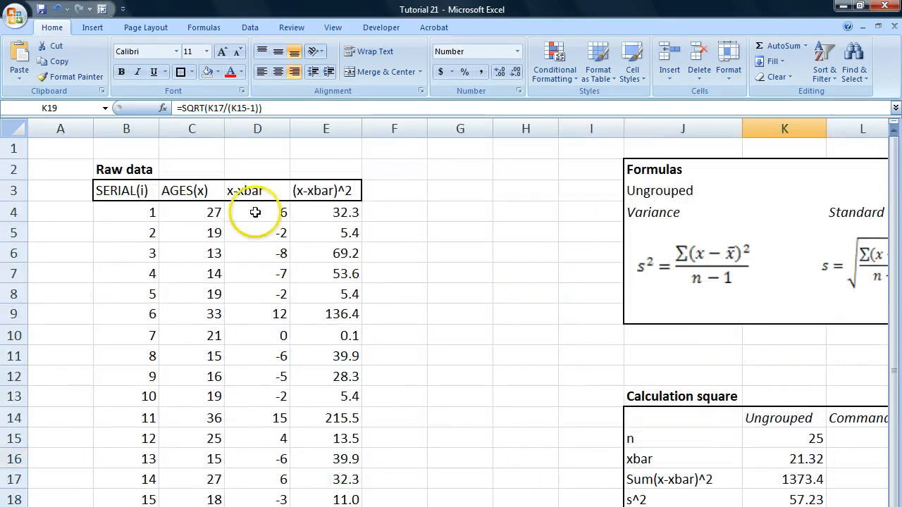
{"action": "left_click", "coordinate": [211, 223]}
{"action": "left_click", "coordinate": [246, 234]}
{"action": "left_click", "coordinate": [187, 229]}
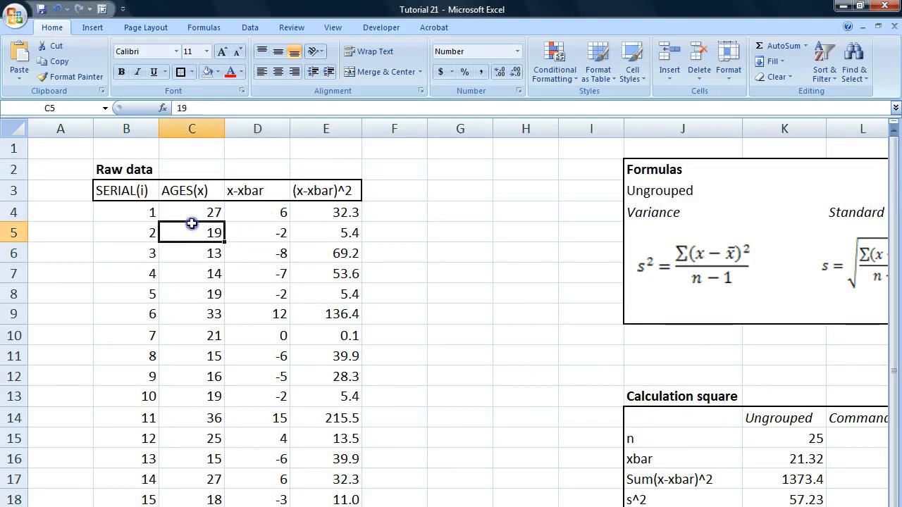
{"action": "left_click", "coordinate": [215, 371]}
{"action": "left_click", "coordinate": [206, 289]}
{"action": "left_click", "coordinate": [213, 336]}
{"action": "scroll", "coordinate": [312, 384], "scroll_direction": "down", "scroll_amount": 2}
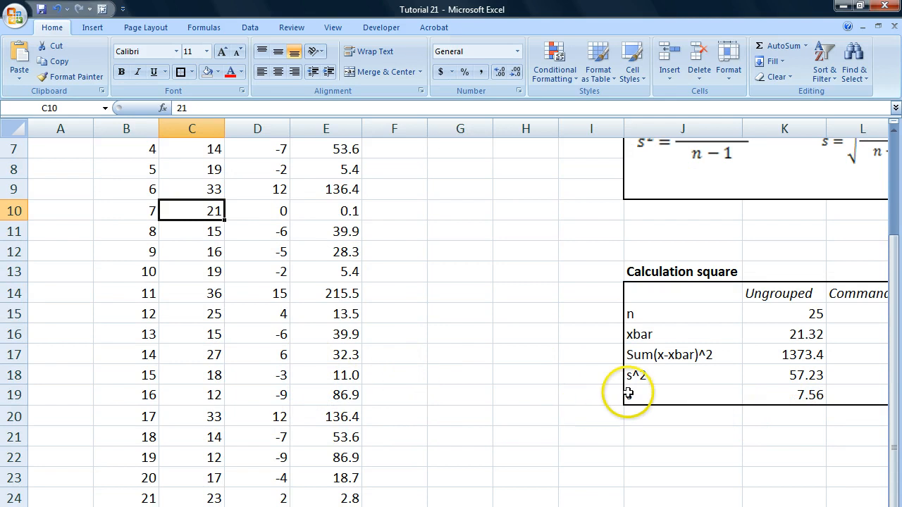
{"action": "left_click_drag", "start_coordinate": [641, 335], "coordinate": [773, 332]}
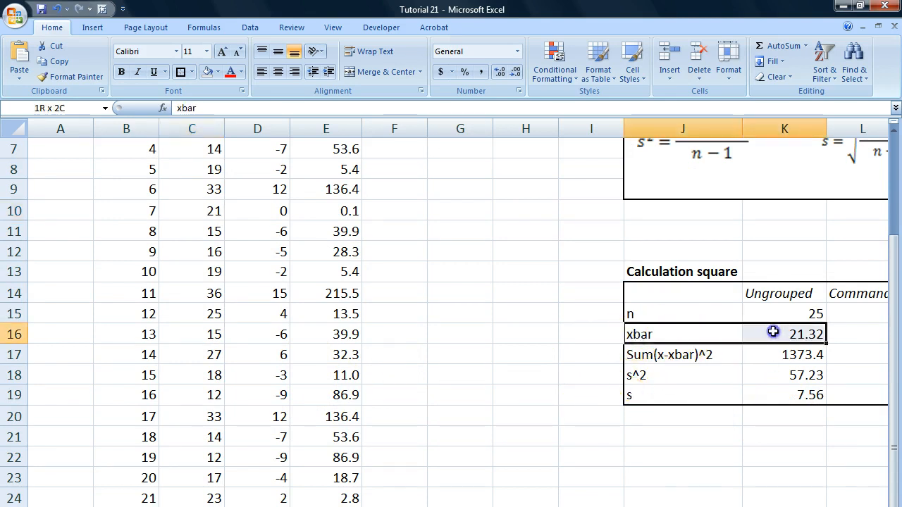
{"action": "left_click", "coordinate": [788, 336]}
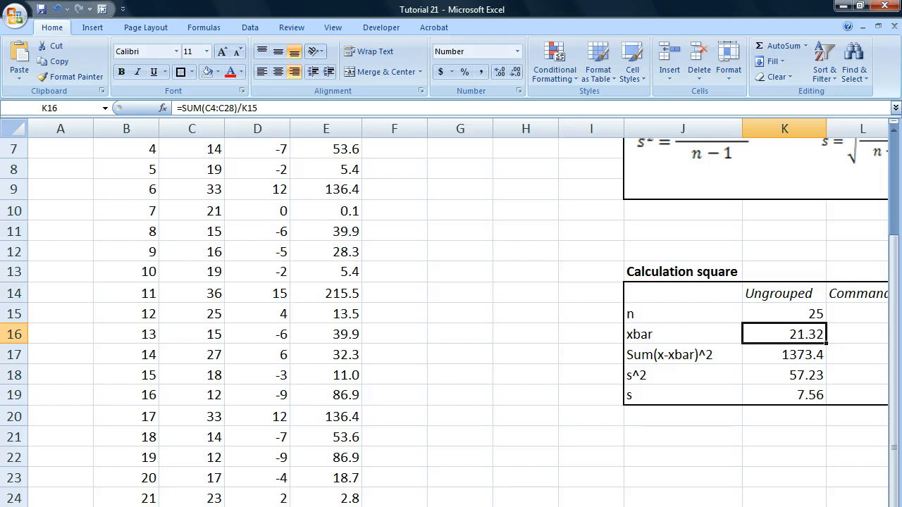
{"action": "scroll", "coordinate": [578, 396], "scroll_direction": "right", "scroll_amount": 3}
{"action": "left_click_drag", "start_coordinate": [578, 397], "coordinate": [556, 372]}
{"action": "left_click", "coordinate": [746, 425]}
{"action": "left_click_drag", "start_coordinate": [787, 437], "coordinate": [399, 243]}
{"action": "left_click", "coordinate": [681, 451]}
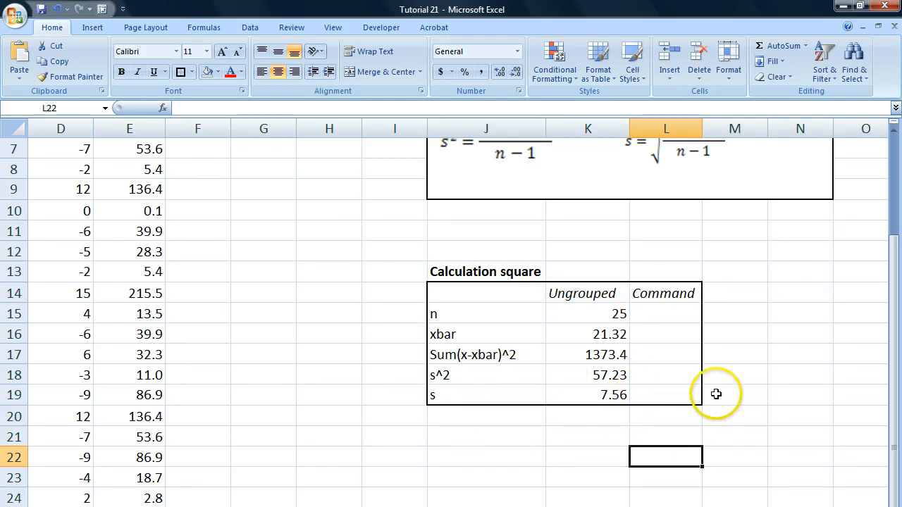
{"action": "scroll", "coordinate": [701, 400], "scroll_direction": "up", "scroll_amount": 1}
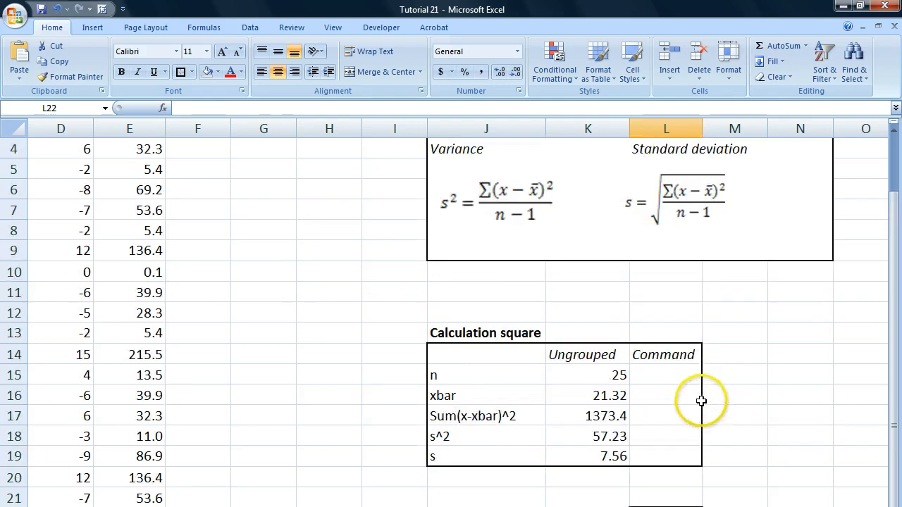
{"action": "scroll", "coordinate": [701, 400], "scroll_direction": "down", "scroll_amount": 1}
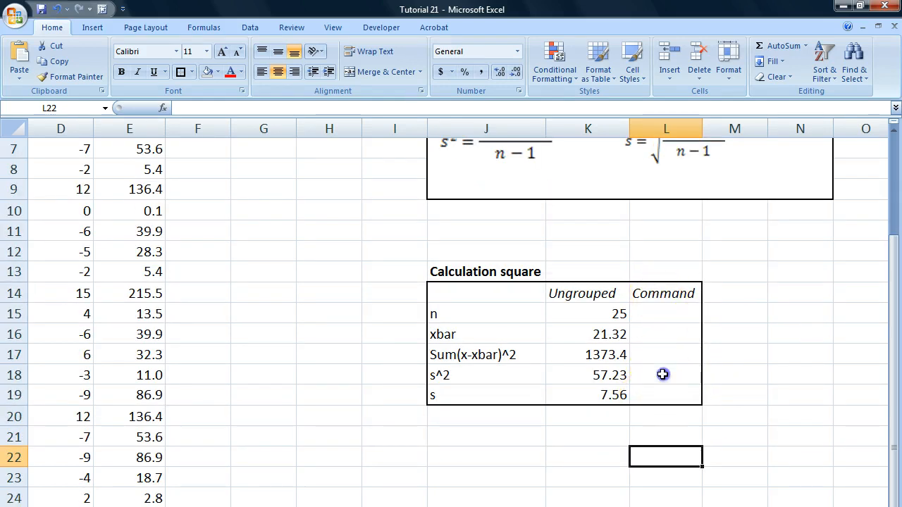
Calculate the variance of the ages in the Command column's s^2 row (L18) with =VAR(C4:C28).
{"action": "left_click", "coordinate": [662, 375]}
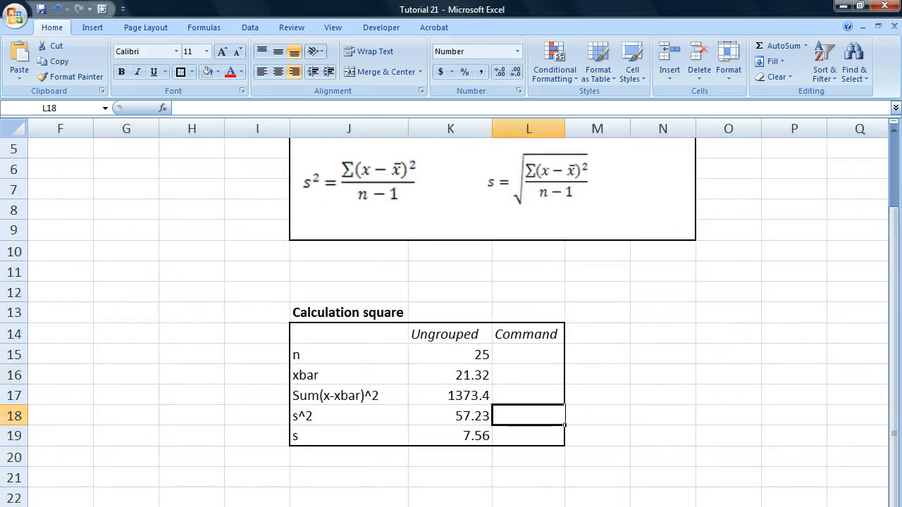
{"action": "type", "text": "="}
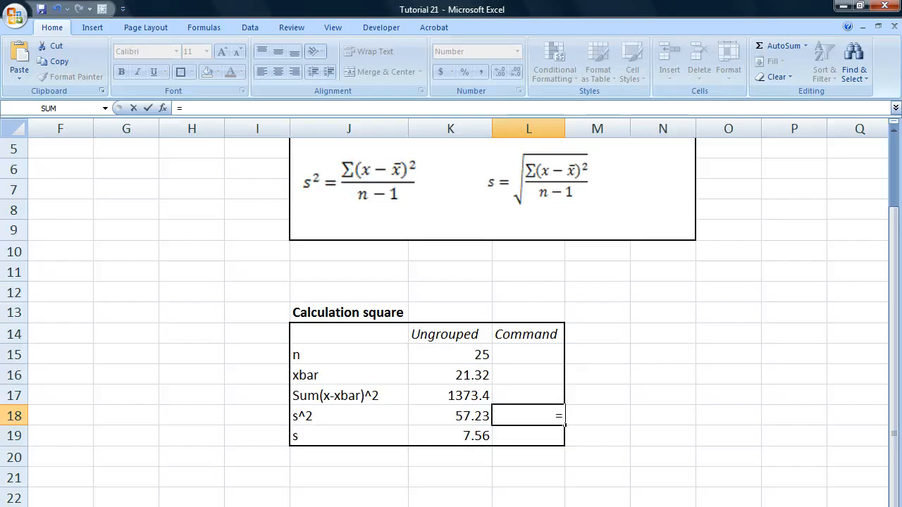
{"action": "type", "text": "VAR("}
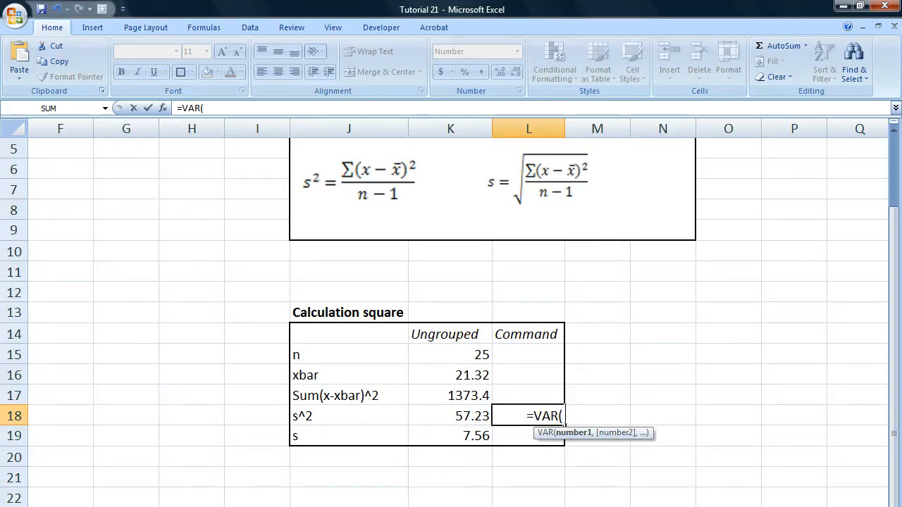
{"action": "scroll", "coordinate": [329, 345], "scroll_direction": "left", "scroll_amount": 3}
{"action": "scroll", "coordinate": [328, 346], "scroll_direction": "up", "scroll_amount": 2}
{"action": "left_click_drag", "start_coordinate": [201, 214], "coordinate": [192, 186]}
{"action": "left_click", "coordinate": [202, 506]}
{"action": "scroll", "coordinate": [251, 341], "scroll_direction": "down", "scroll_amount": 5}
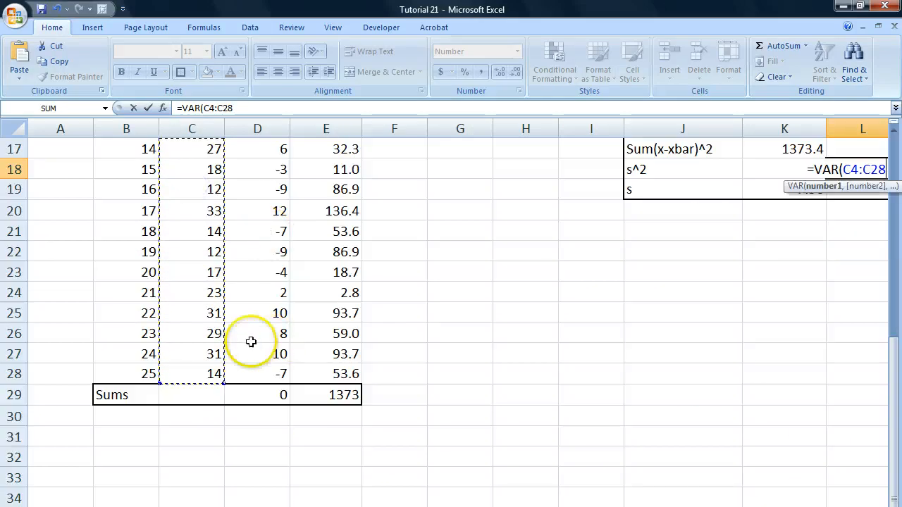
{"action": "scroll", "coordinate": [237, 357], "scroll_direction": "up", "scroll_amount": 5}
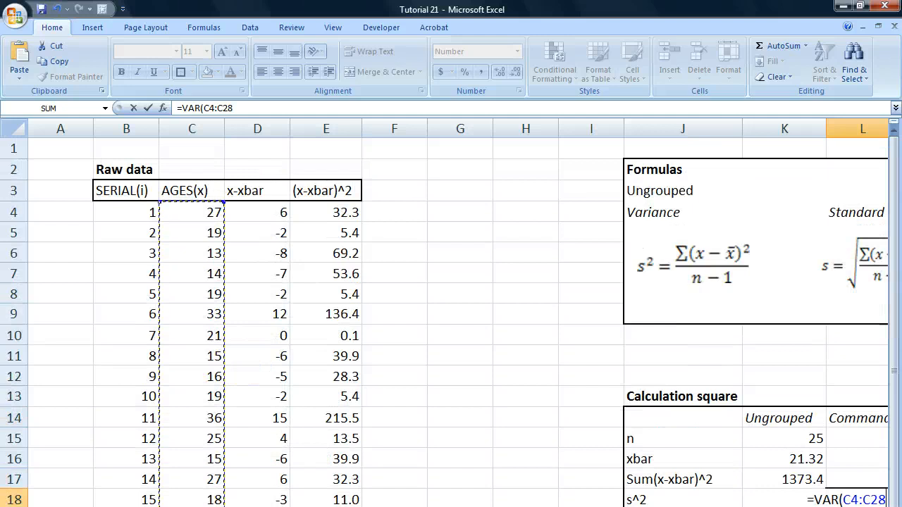
{"action": "scroll", "coordinate": [458, 313], "scroll_direction": "right", "scroll_amount": 3}
{"action": "scroll", "coordinate": [458, 313], "scroll_direction": "down", "scroll_amount": 3}
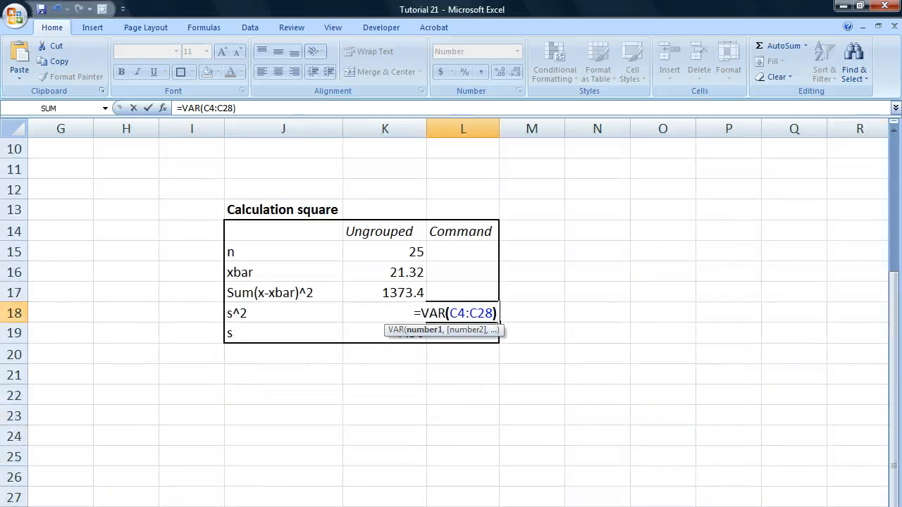
{"action": "key", "text": "Return"}
Compare the VAR result in L18 with the manually calculated variance in K18.
{"action": "left_click_drag", "start_coordinate": [468, 305], "coordinate": [392, 307]}
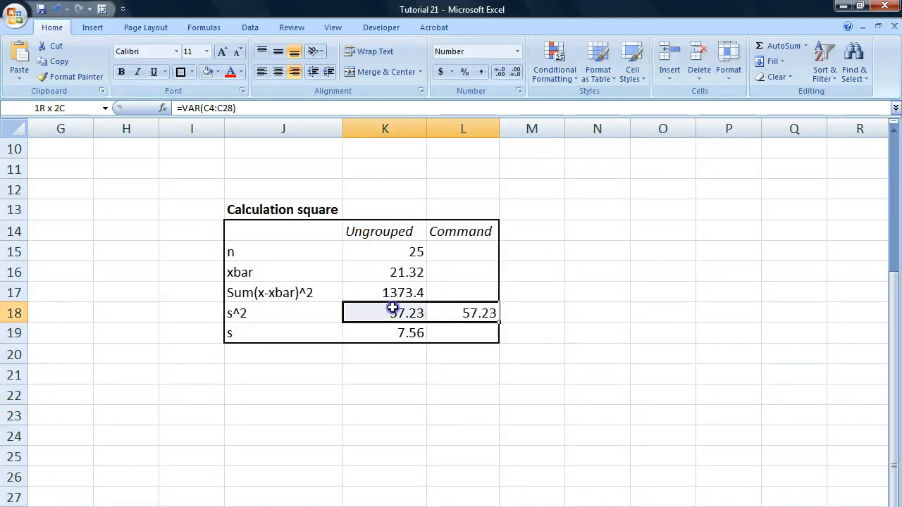
{"action": "left_click", "coordinate": [396, 313]}
{"action": "left_click", "coordinate": [464, 317]}
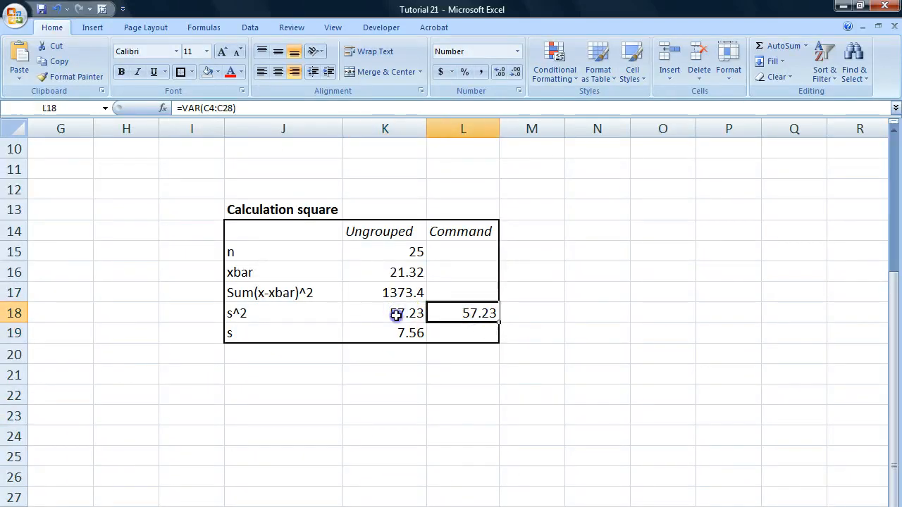
{"action": "left_click", "coordinate": [396, 315]}
{"action": "left_click", "coordinate": [463, 317]}
{"action": "left_click", "coordinate": [390, 316]}
{"action": "left_click", "coordinate": [461, 316]}
Calculate the standard deviation of the ages in the Command column's s row (L19) with =STDEV(C4:C28).
{"action": "left_click", "coordinate": [459, 337]}
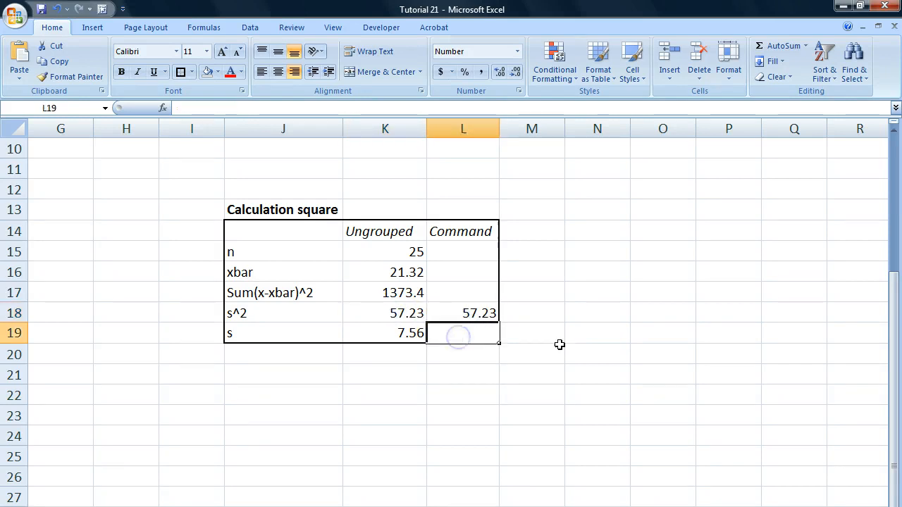
{"action": "type", "text": "="}
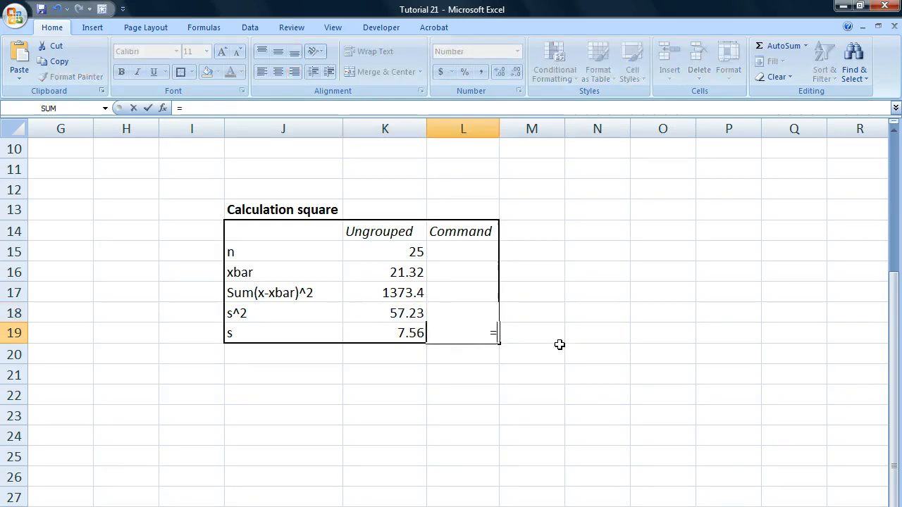
{"action": "type", "text": "STD"}
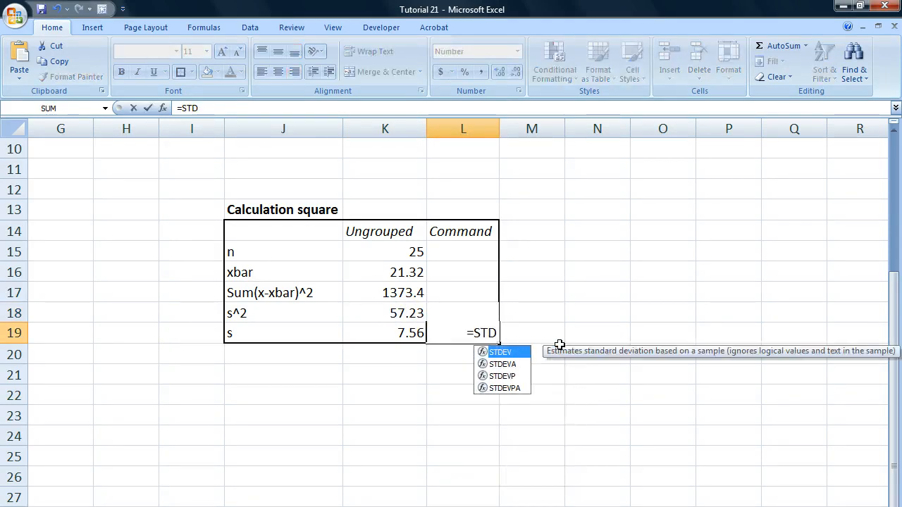
{"action": "double_click", "coordinate": [502, 355]}
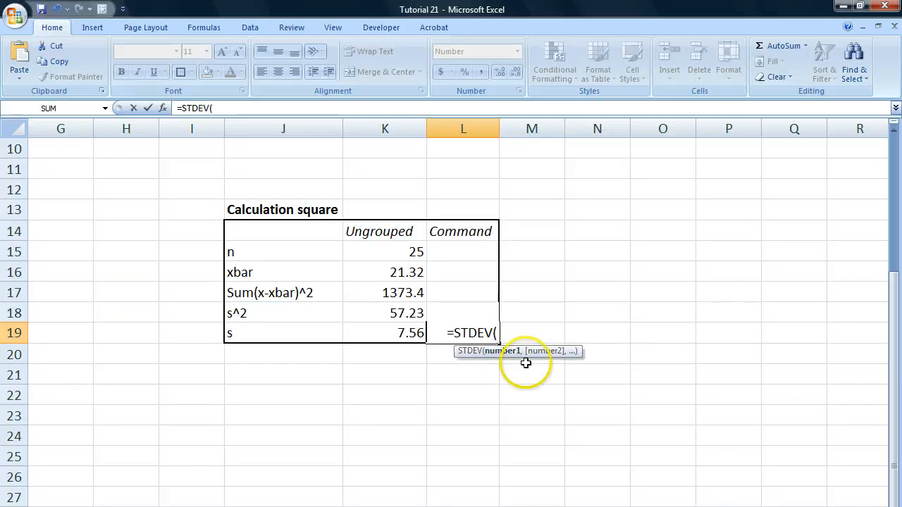
{"action": "scroll", "coordinate": [231, 353], "scroll_direction": "left", "scroll_amount": 6}
{"action": "scroll", "coordinate": [231, 352], "scroll_direction": "down", "scroll_amount": 2}
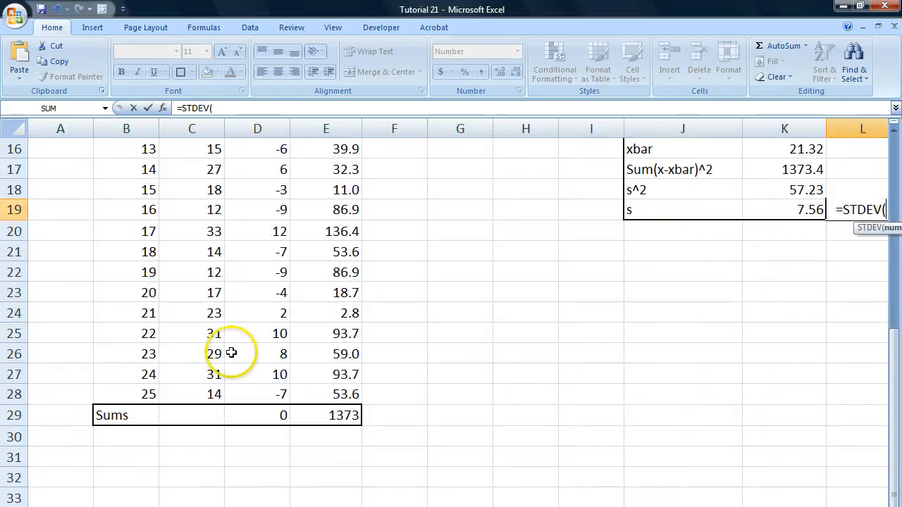
{"action": "left_click_drag", "start_coordinate": [199, 394], "coordinate": [192, 213]}
{"action": "scroll", "coordinate": [489, 312], "scroll_direction": "right", "scroll_amount": 5}
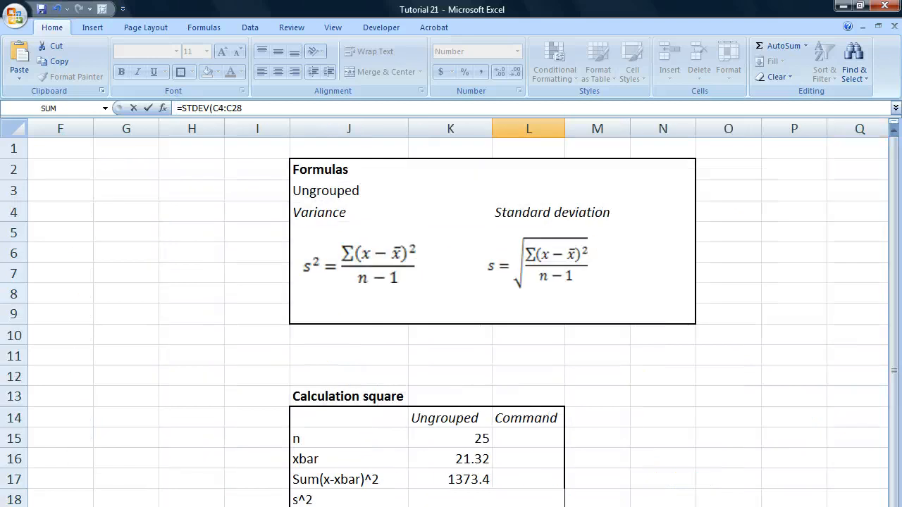
{"action": "scroll", "coordinate": [559, 477], "scroll_direction": "down", "scroll_amount": 3}
{"action": "type", "text": ")"}
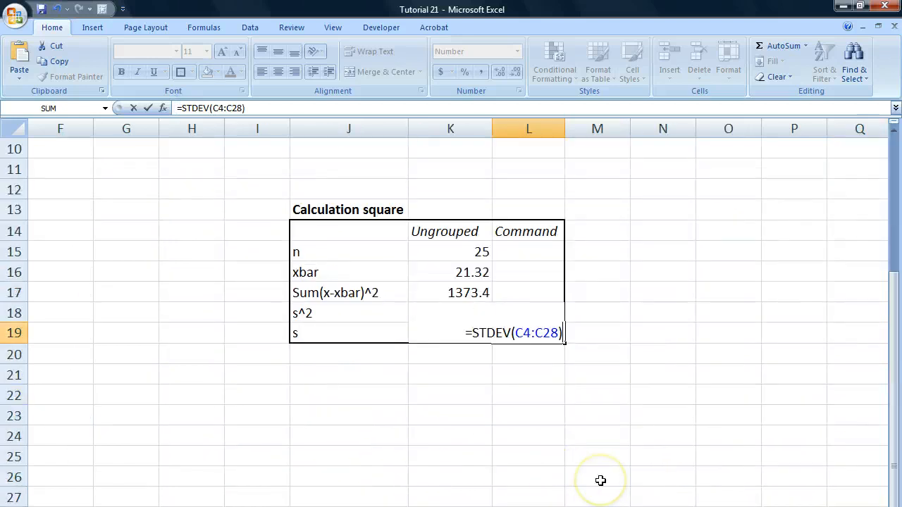
{"action": "key", "text": "Return"}
Compare the Command column's s^2 and s results with the manual Ungrouped values and return to the raw data.
{"action": "left_click", "coordinate": [539, 336]}
{"action": "left_click", "coordinate": [478, 336]}
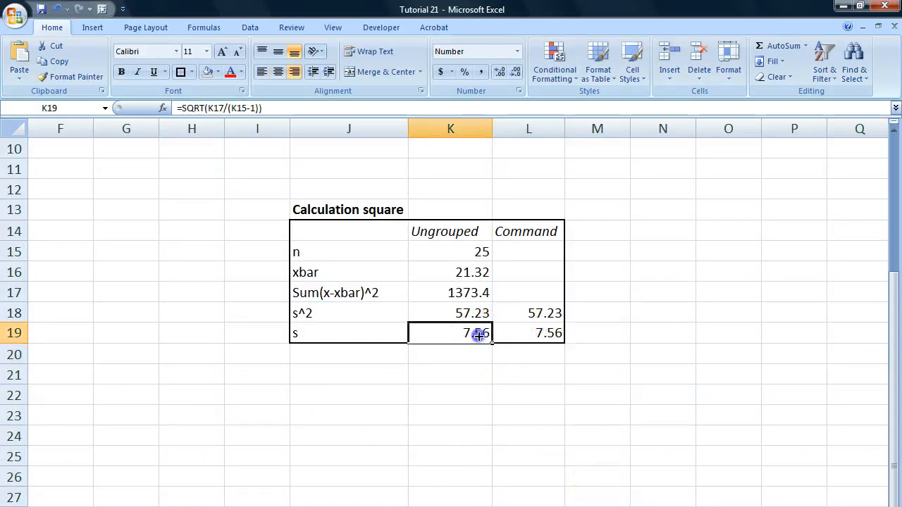
{"action": "left_click", "coordinate": [452, 334]}
{"action": "left_click", "coordinate": [529, 314]}
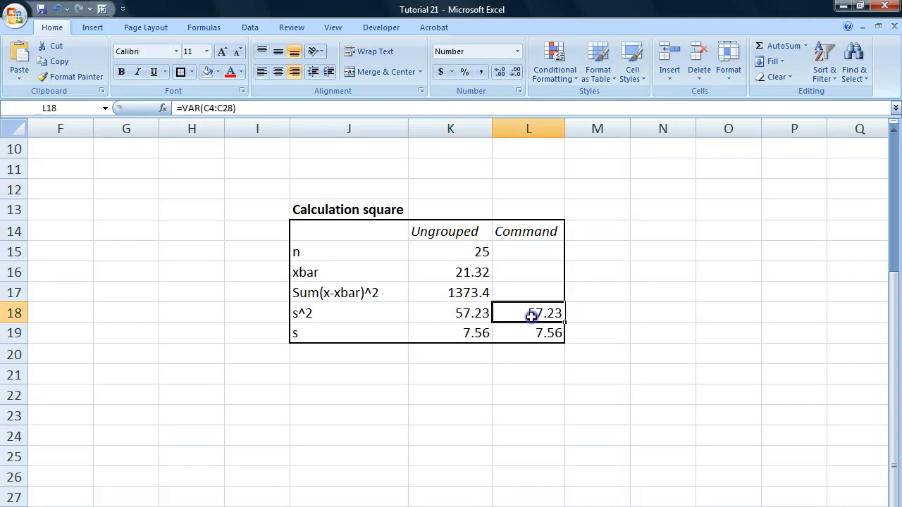
{"action": "left_click", "coordinate": [464, 313]}
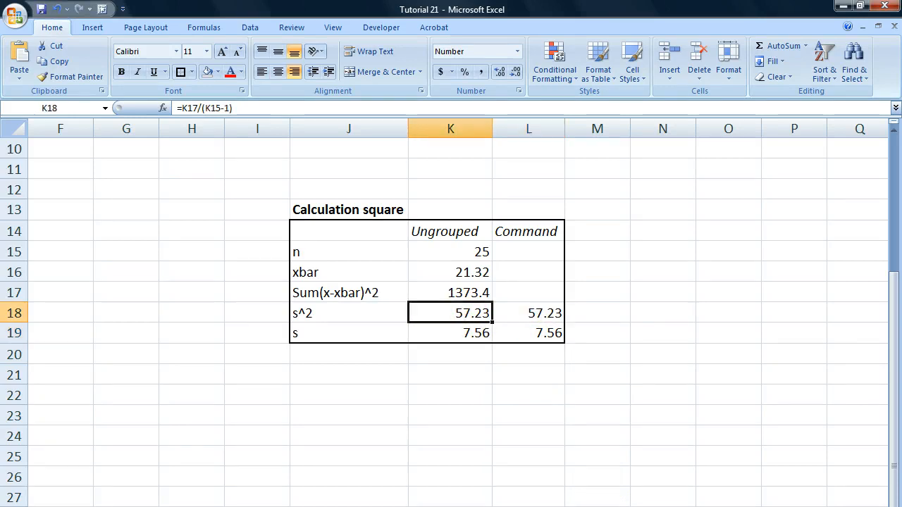
{"action": "scroll", "coordinate": [458, 314], "scroll_direction": "left", "scroll_amount": 4}
{"action": "scroll", "coordinate": [451, 317], "scroll_direction": "up", "scroll_amount": 3}
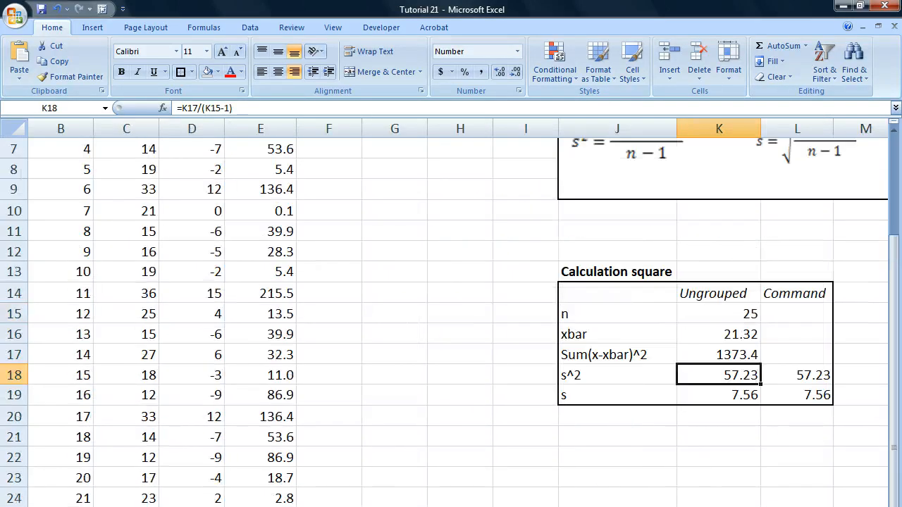